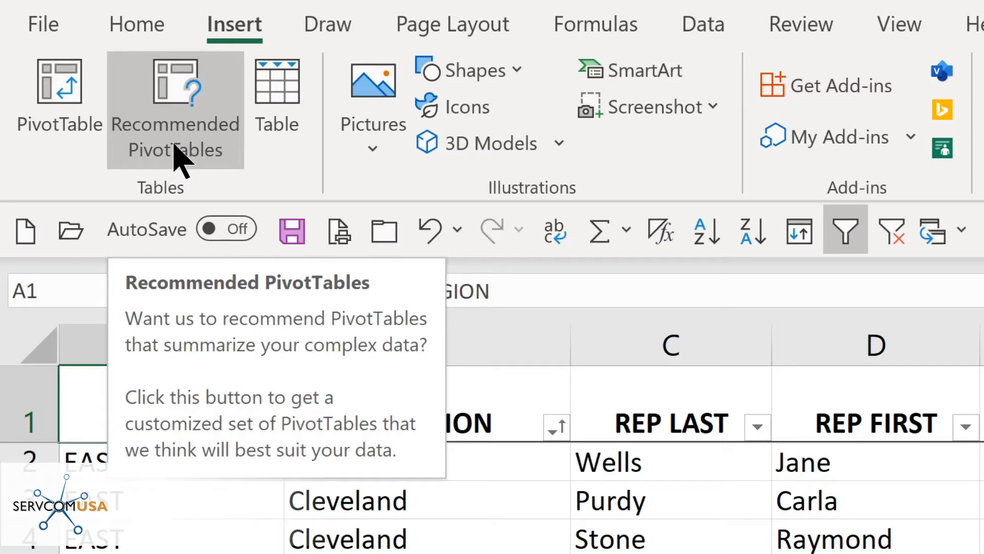
- Create a PivotTable from the Sales Tracking range on a new worksheet
click(62, 137)
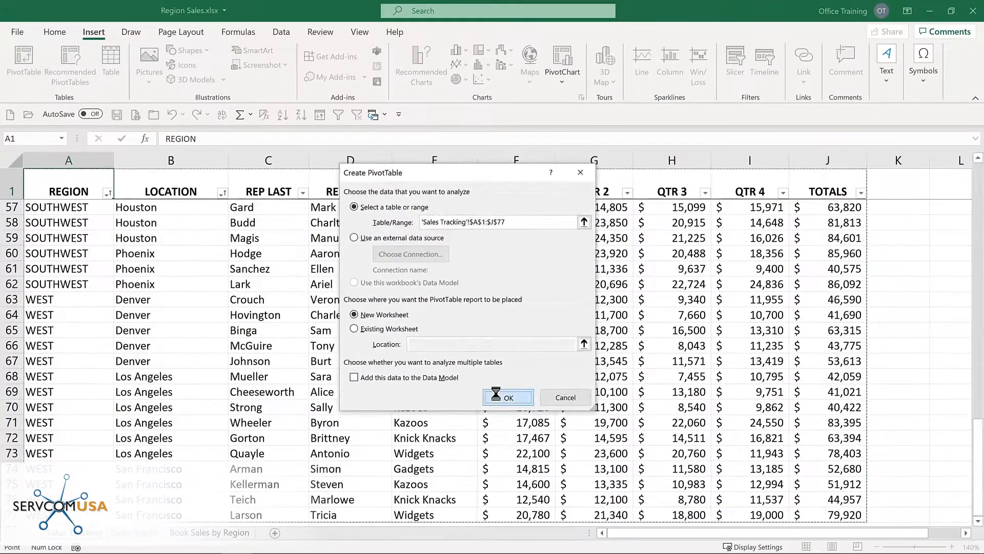
click(558, 464)
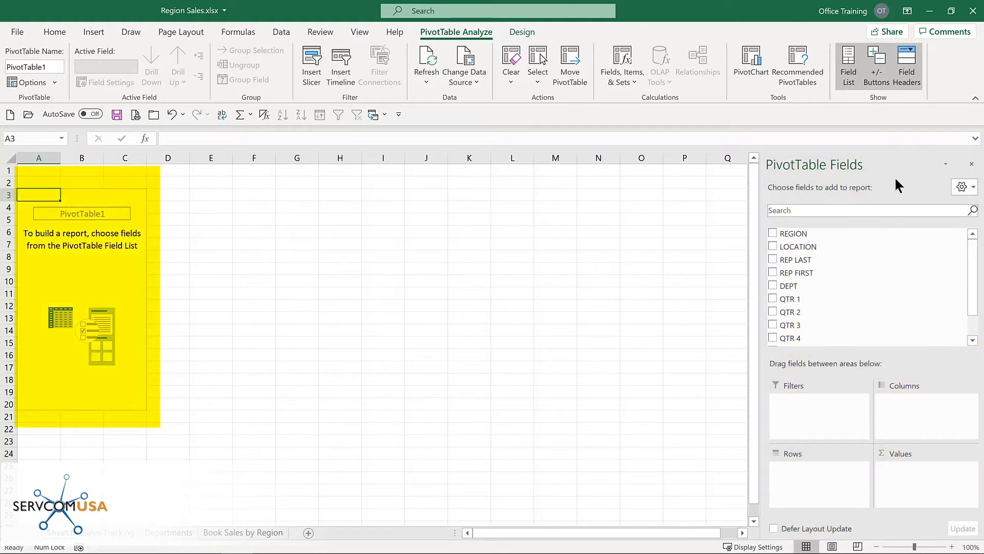
- Add REGION as rows and Sum of TOTALS as values, giving a 4581844 Grand Total
click(772, 234)
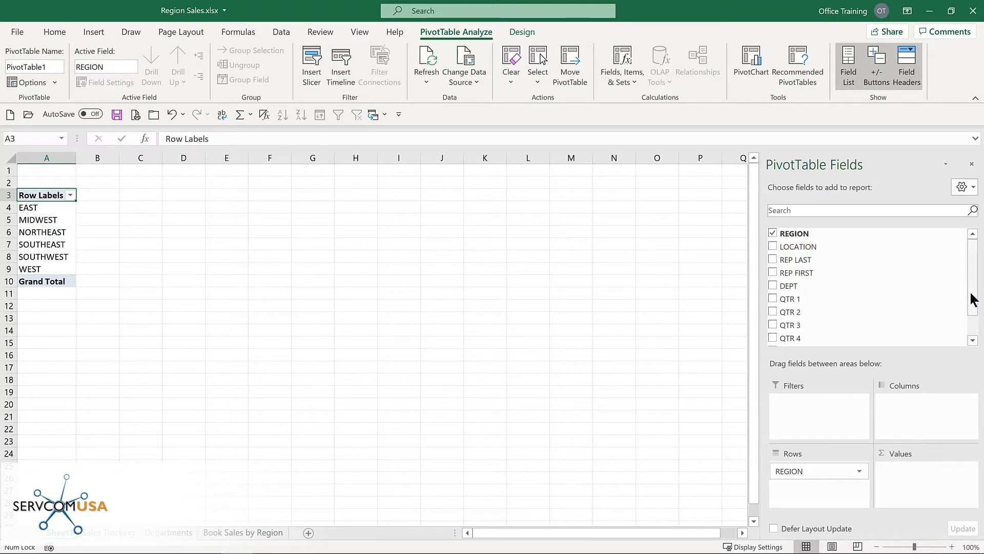
scroll(968, 307, down, 2)
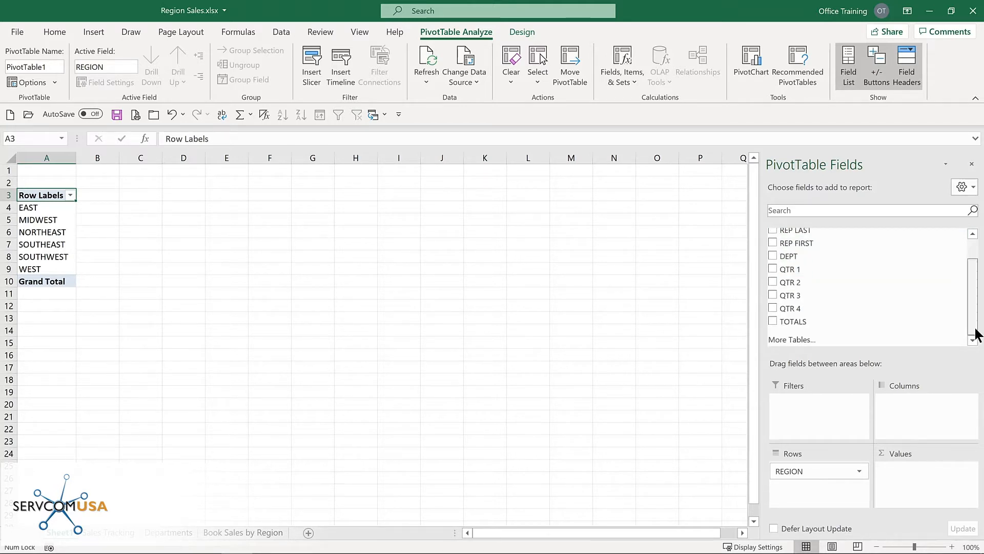
click(772, 321)
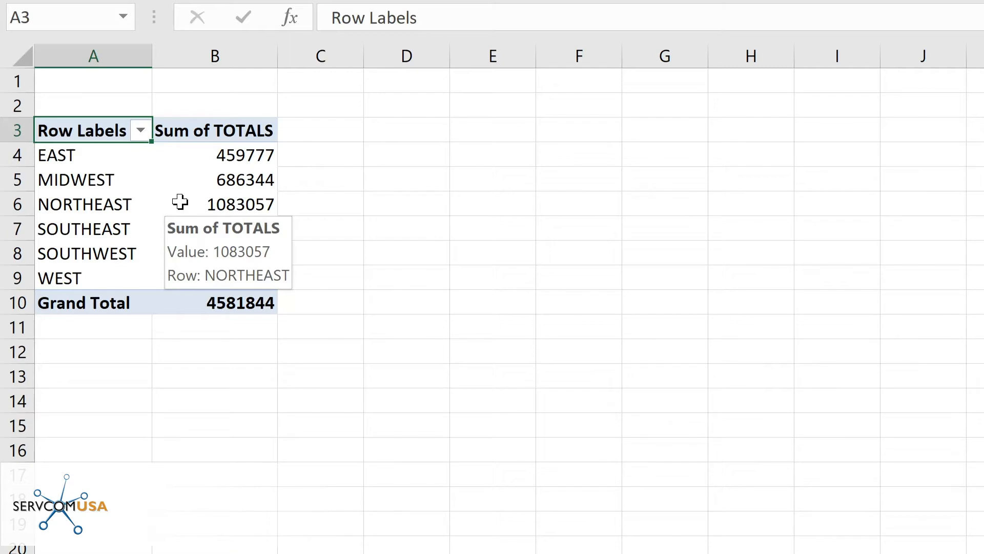
- Format the Sum of TOTALS values as Currency with 0 decimal places
right_click(180, 202)
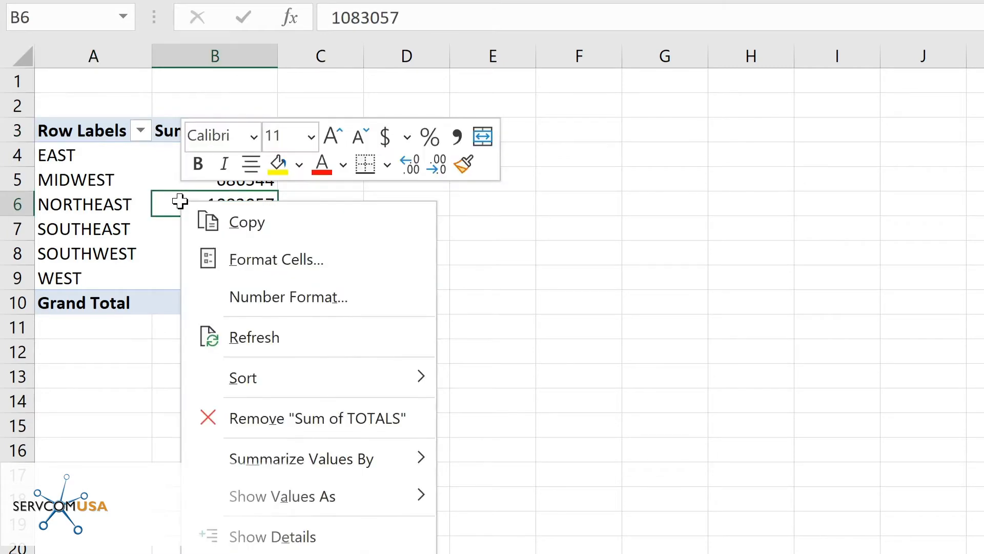
click(245, 302)
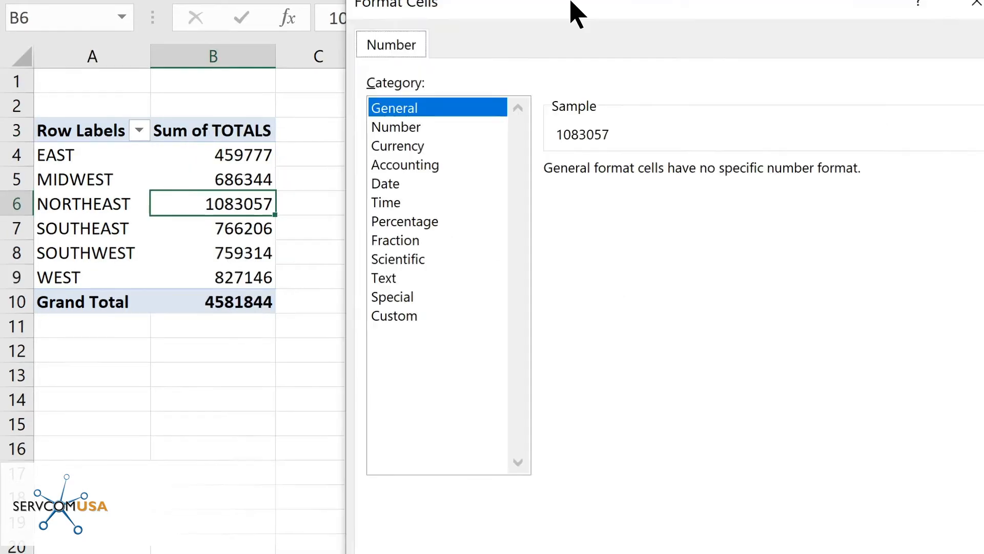
click(273, 136)
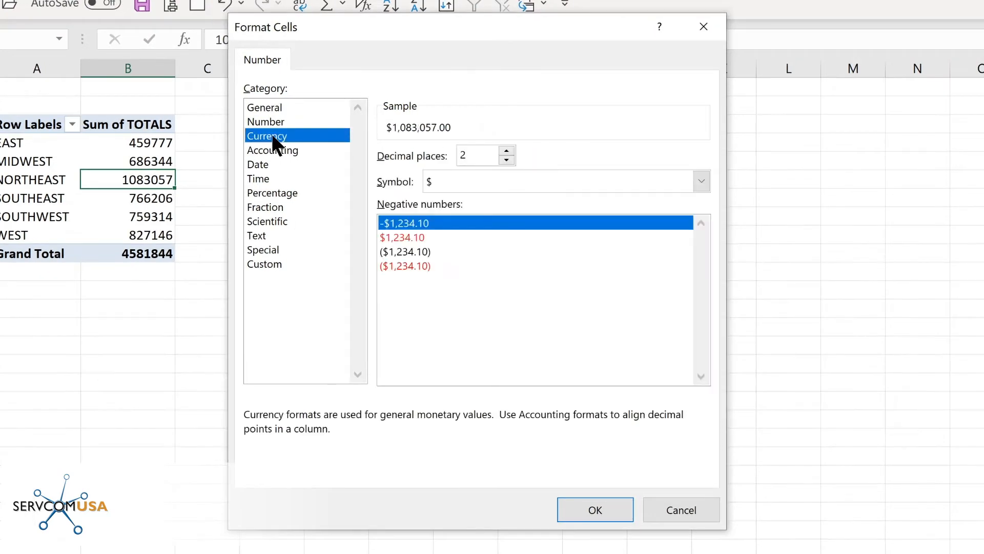
click(506, 160)
click(506, 160)
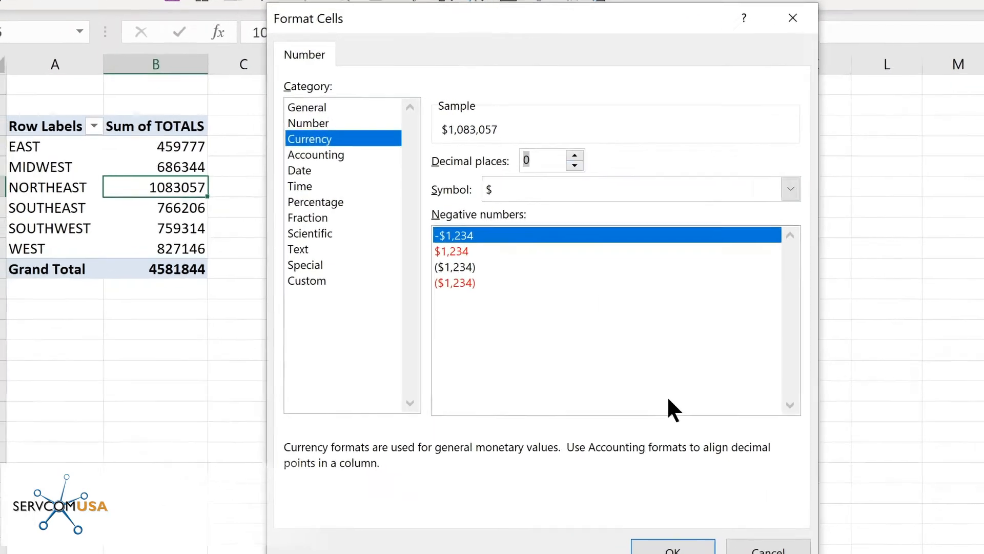
click(595, 510)
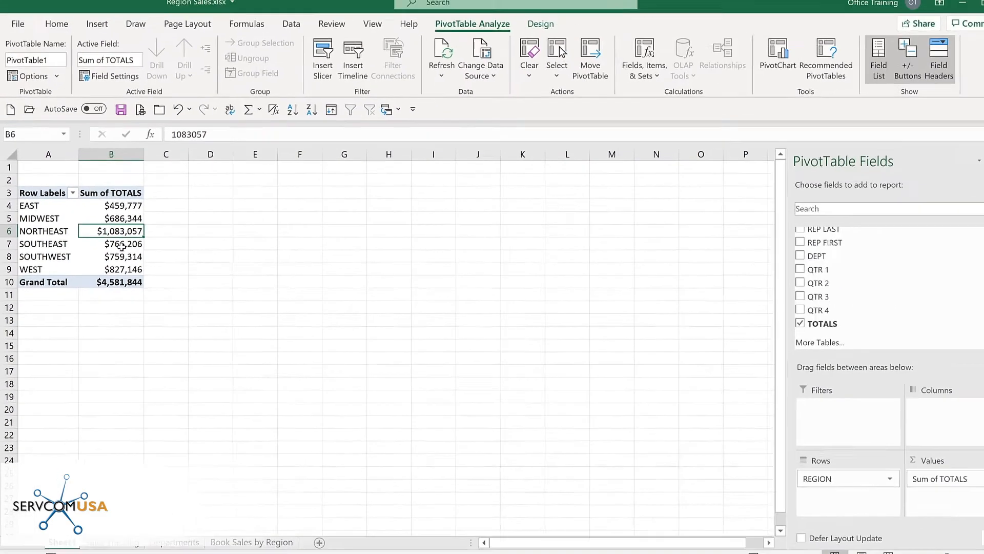
- Add DEPT as columns so Gadgets, Kazoos, Knick Knacks and Widgets run across the table
click(772, 256)
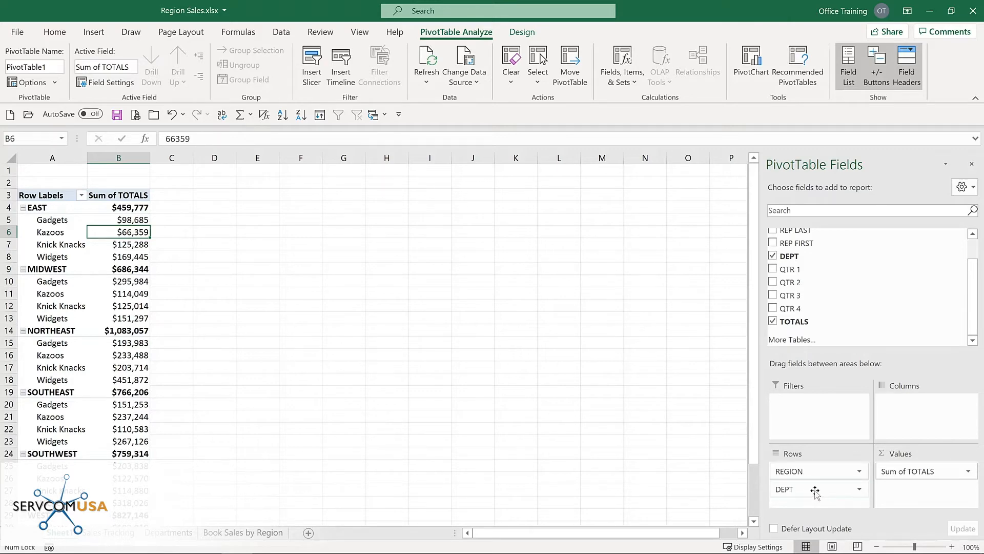
drag(815, 492, 920, 409)
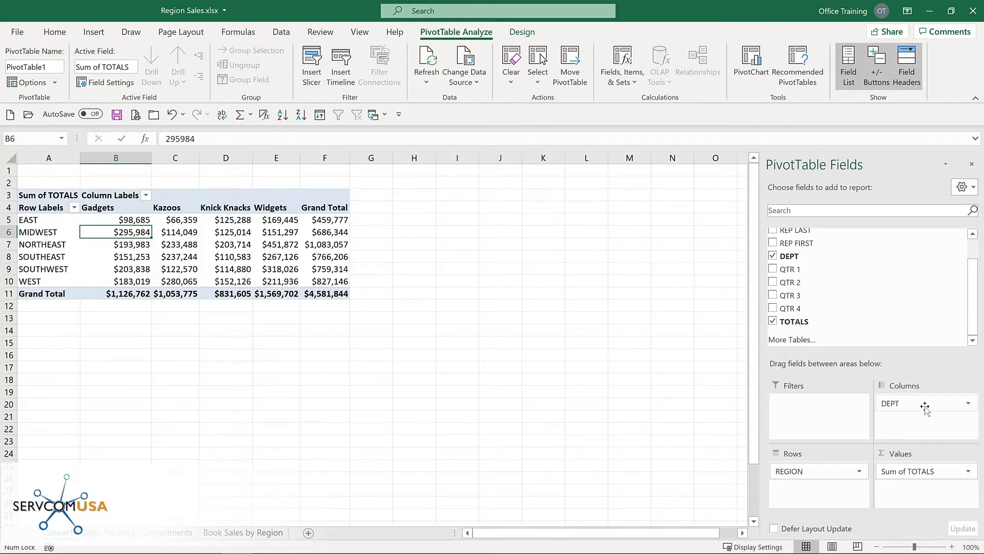
mouse_move(215, 240)
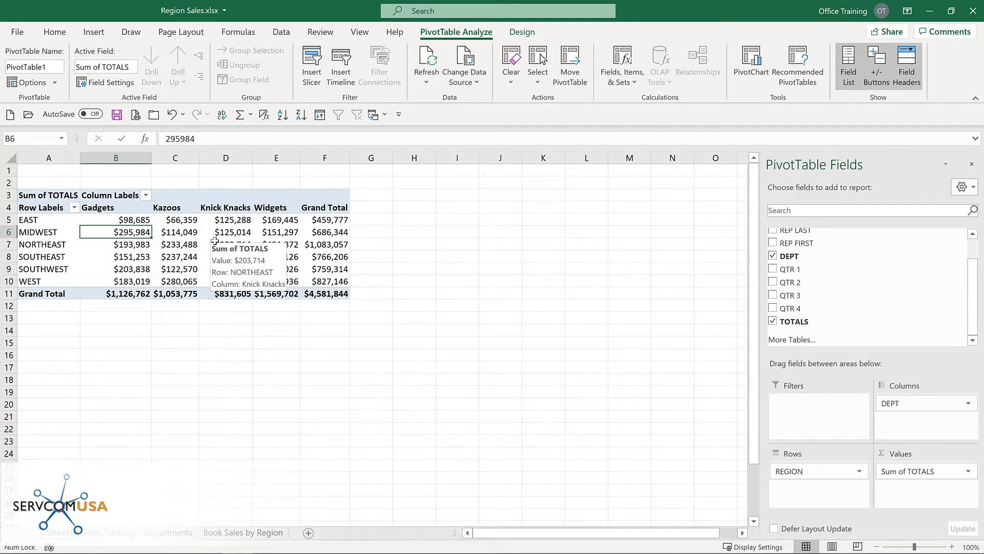
click(521, 31)
click(454, 30)
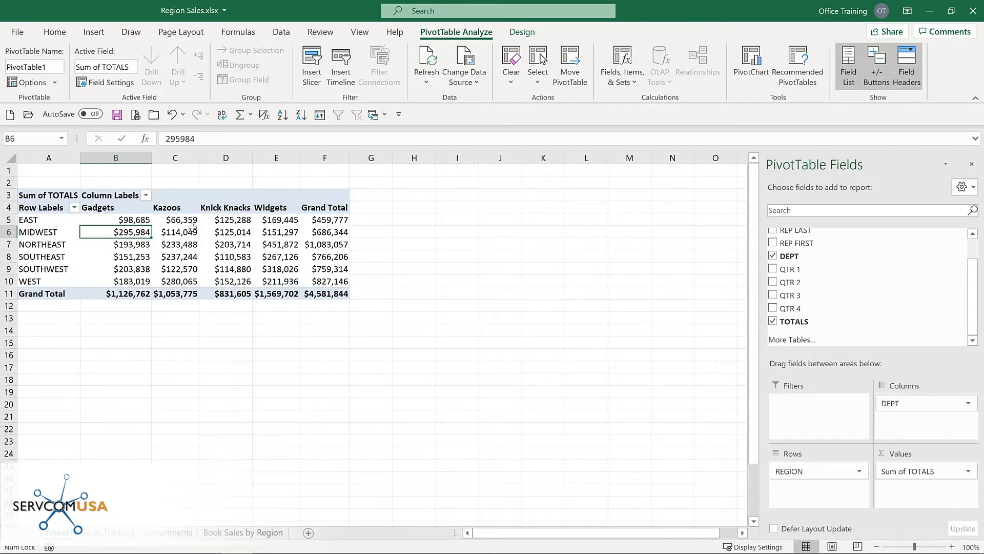
mouse_move(191, 227)
mouse_move(134, 222)
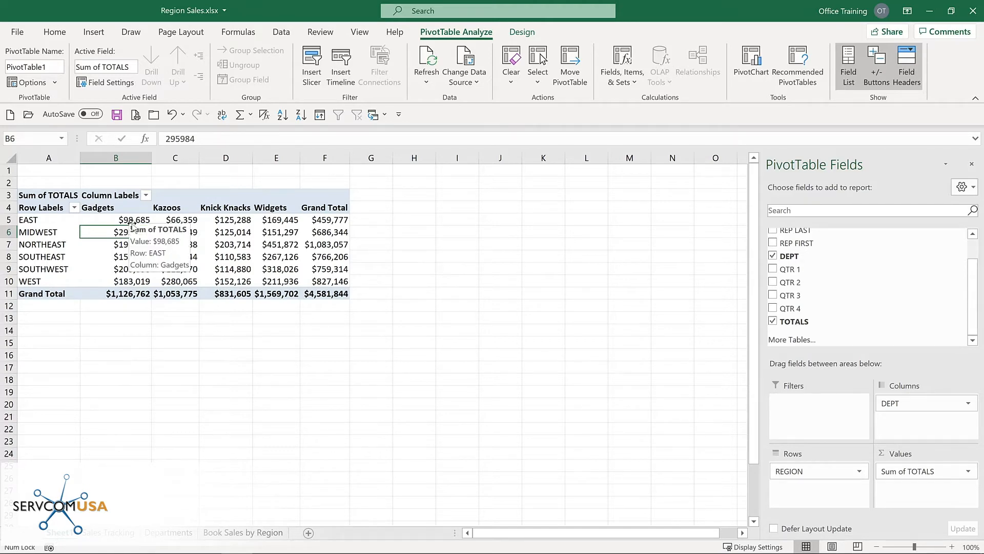
scroll(774, 248, up, 1)
- Add LOCATION under each region, then switch to the Sales Tracking data sheet
click(772, 245)
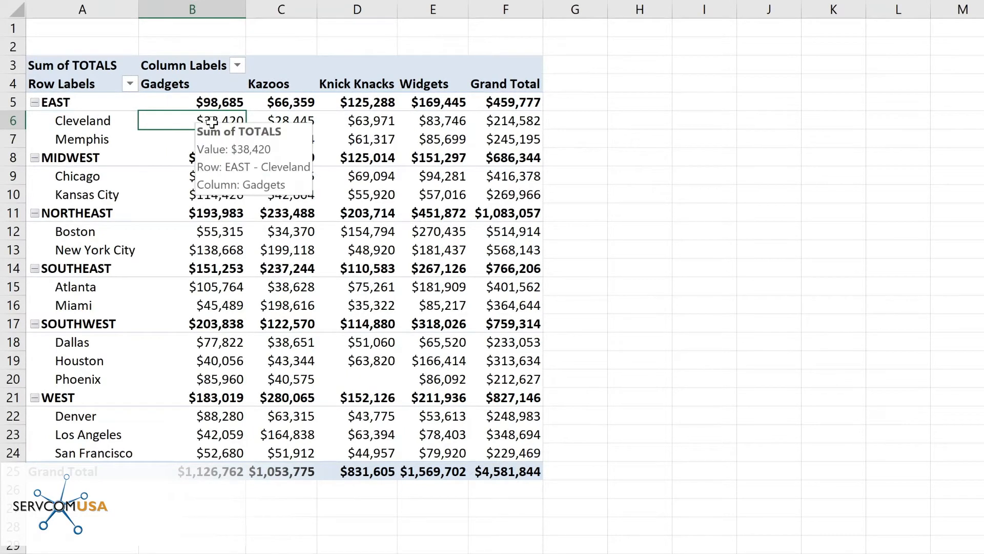
mouse_move(221, 146)
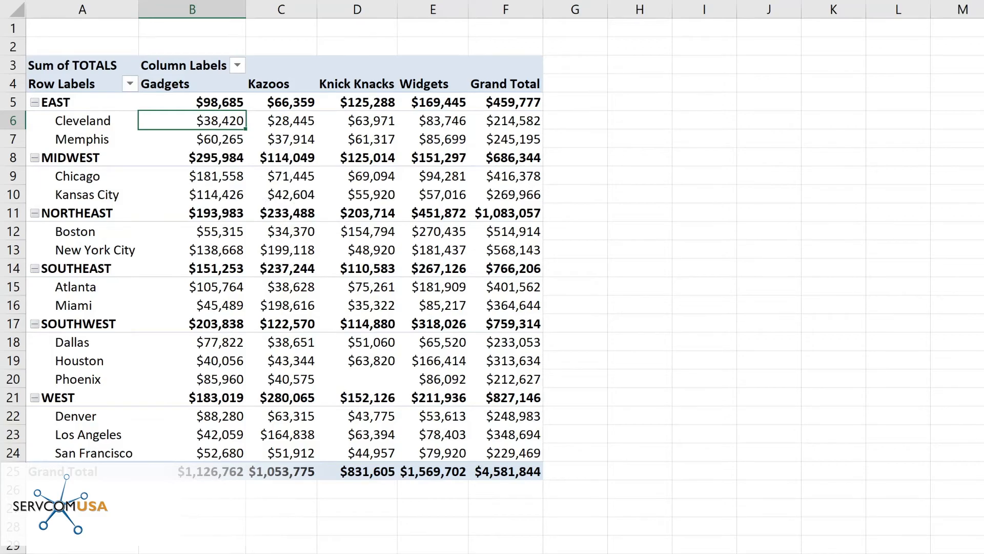
key(ctrl+Page_Down)
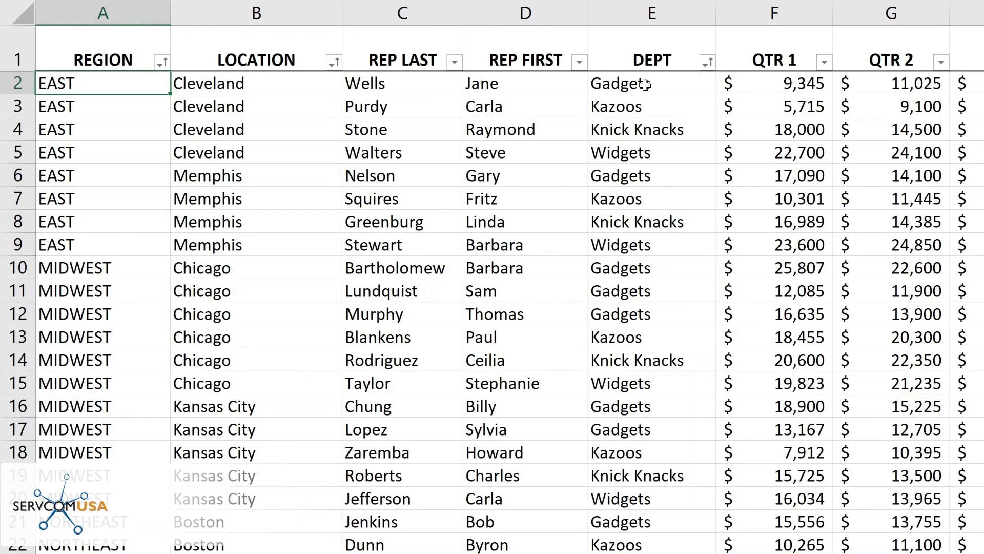
- Change the QTR 1 value in F2 from 9,345 to 100000
click(782, 83)
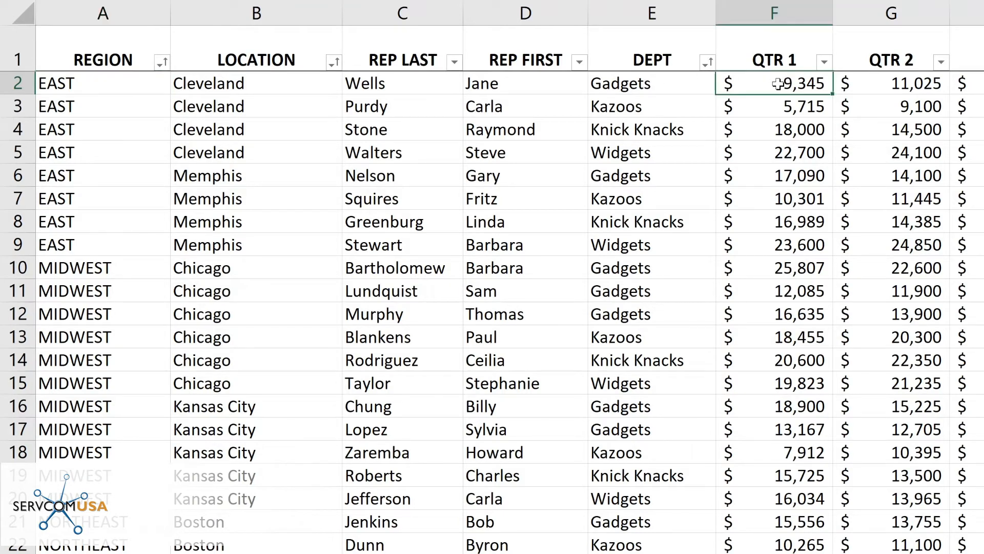
double_click(778, 83)
text(100000)
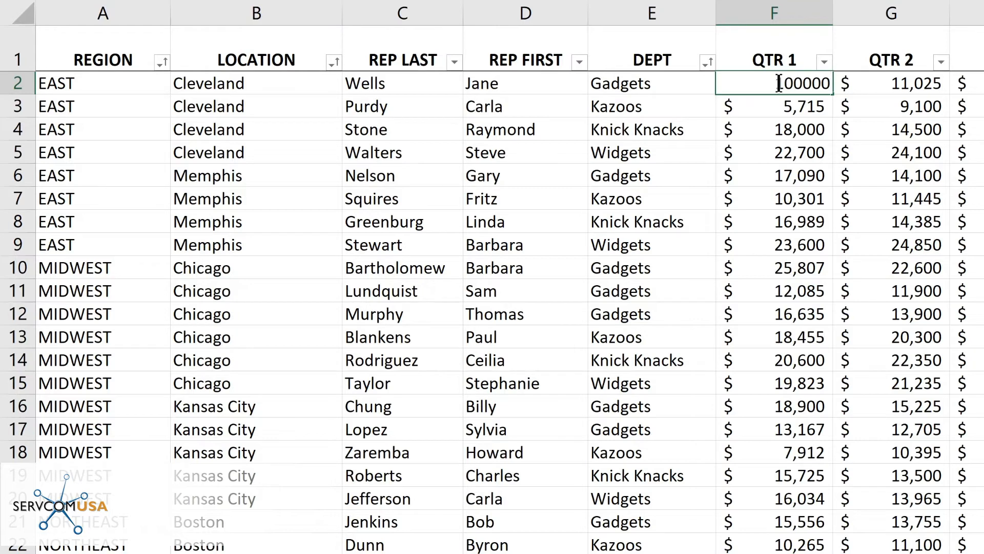
key(Return)
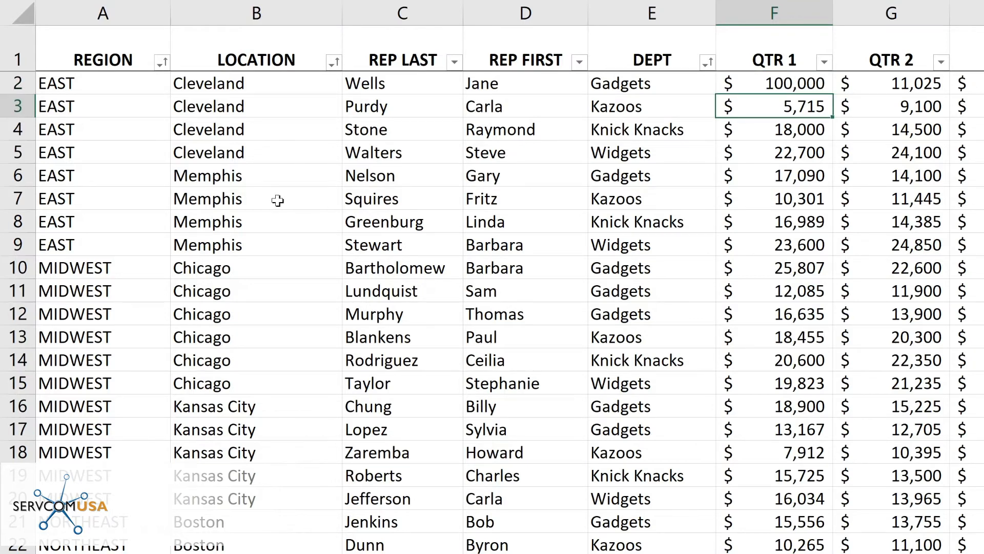
- Change the location in B6 from Memphis to Cleveland
click(226, 175)
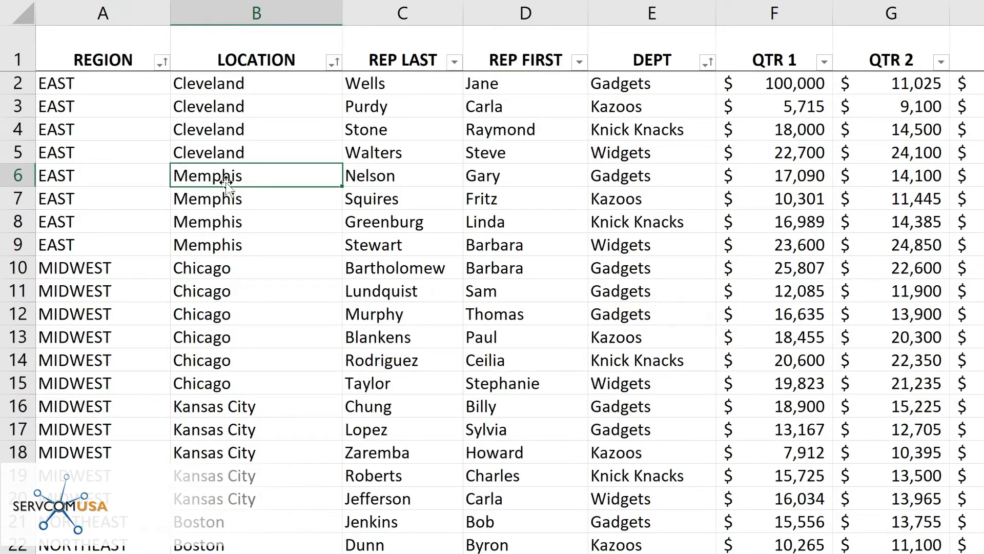
text(c)
key(BackSpace)
text(c)
key(Return)
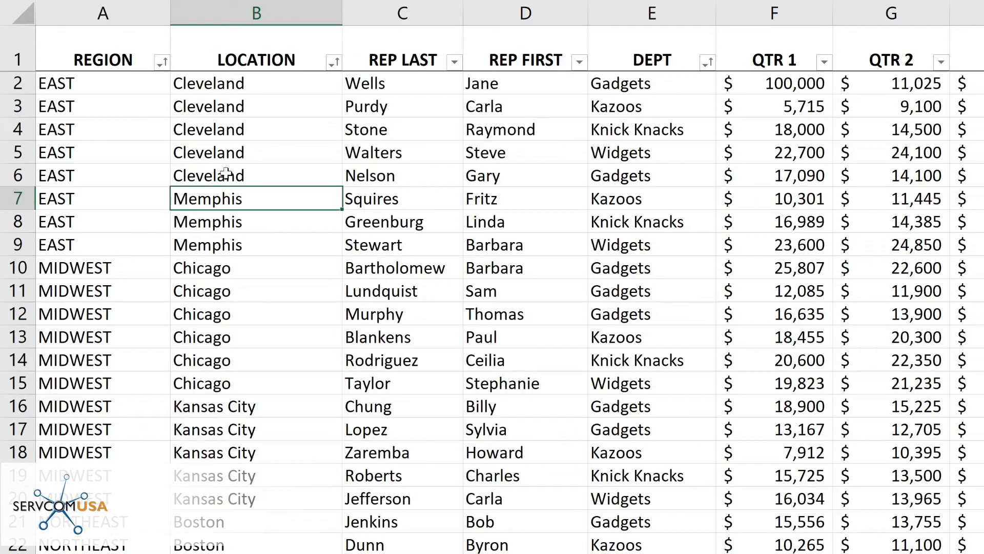
click(644, 178)
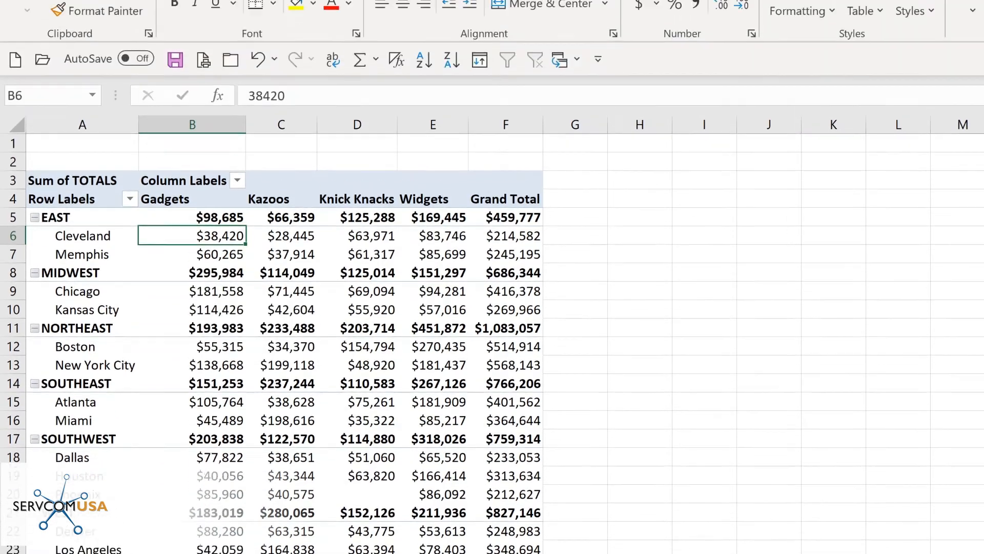
- Refresh all PivotTable data from the PivotTable Analyze tab
click(685, 24)
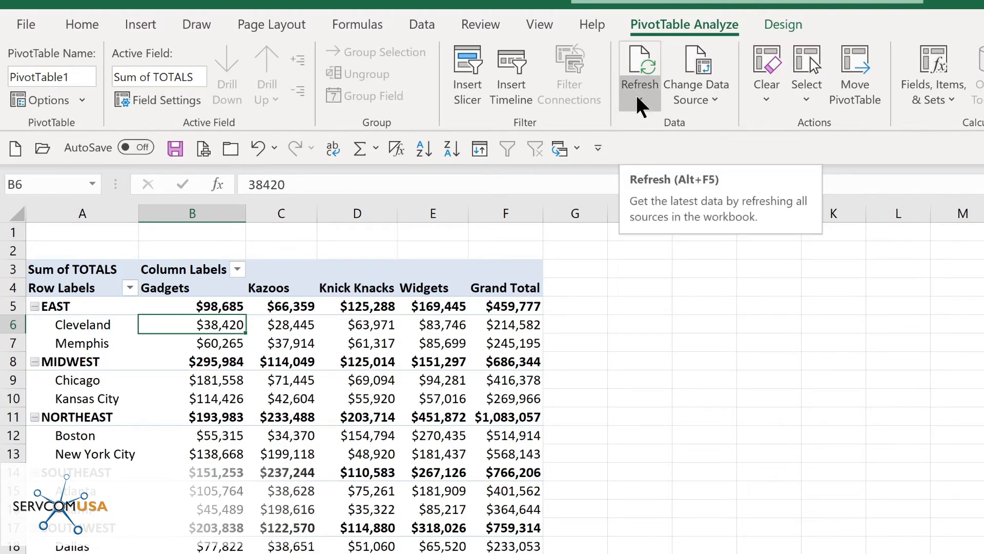
key(alt+F5)
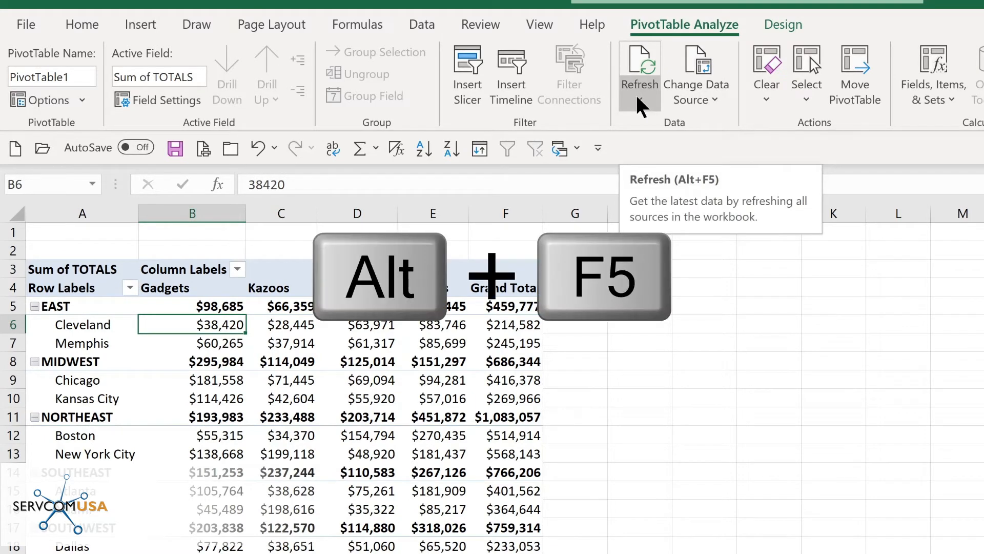
click(635, 93)
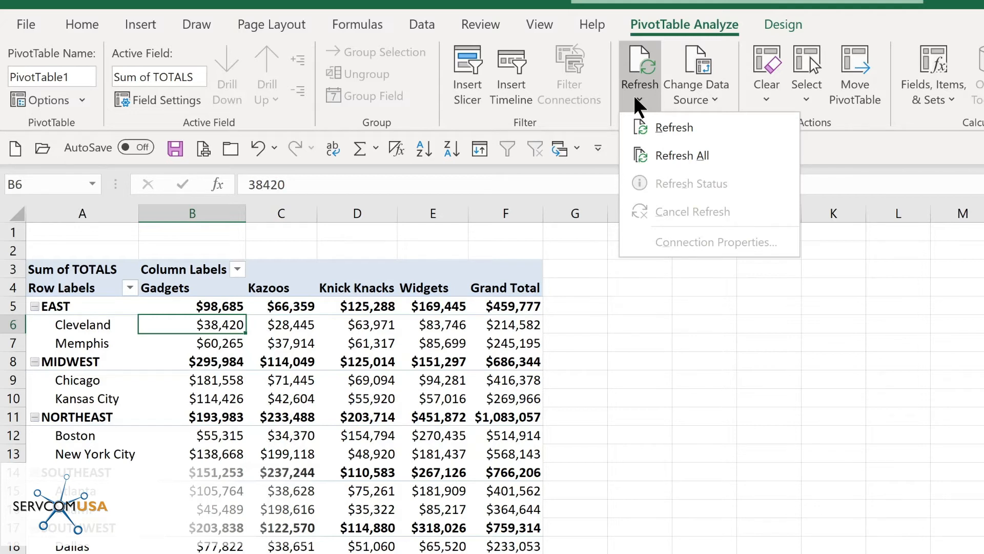
click(667, 156)
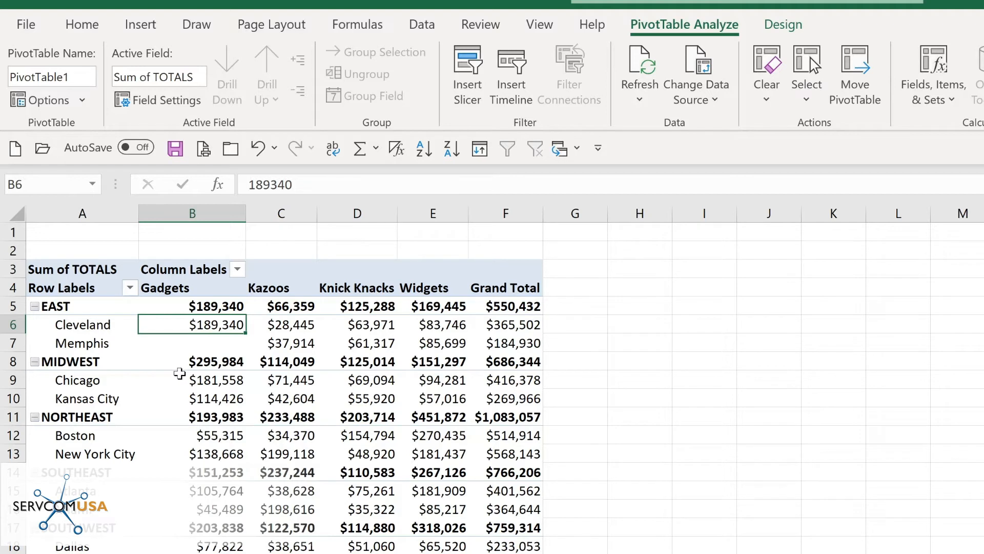
mouse_move(206, 358)
click(706, 96)
click(704, 120)
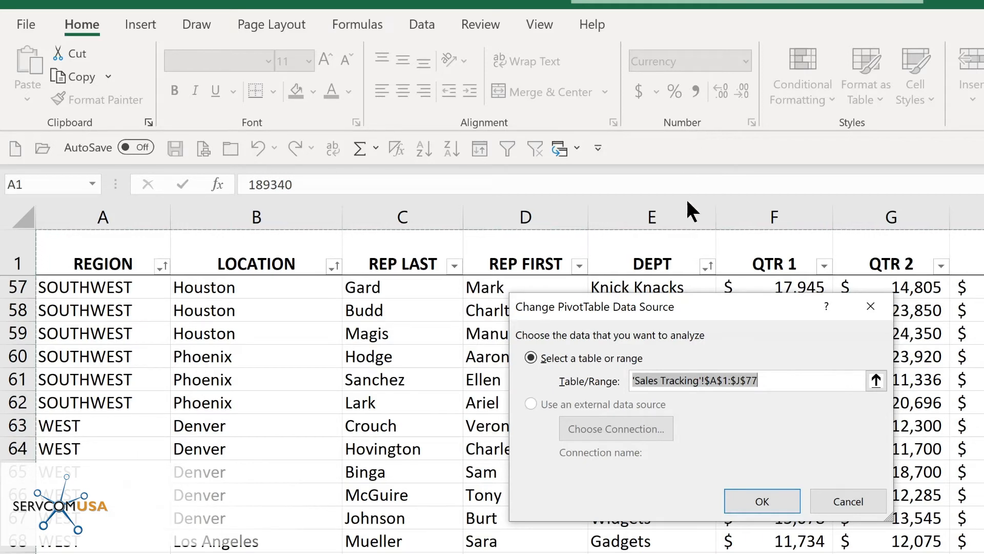
click(774, 496)
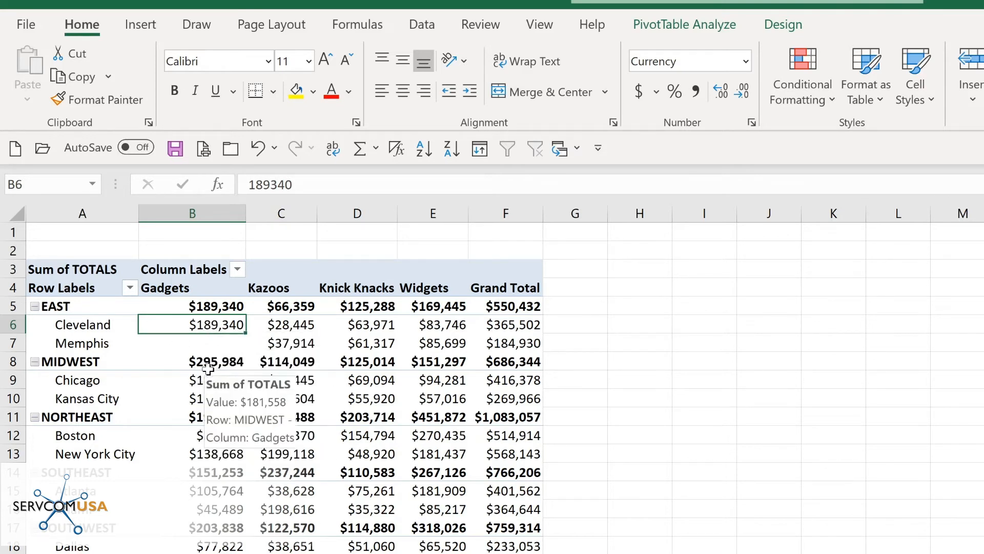
- Drill into Chicago's $181,558 Gadgets total to list its three source records
mouse_move(205, 382)
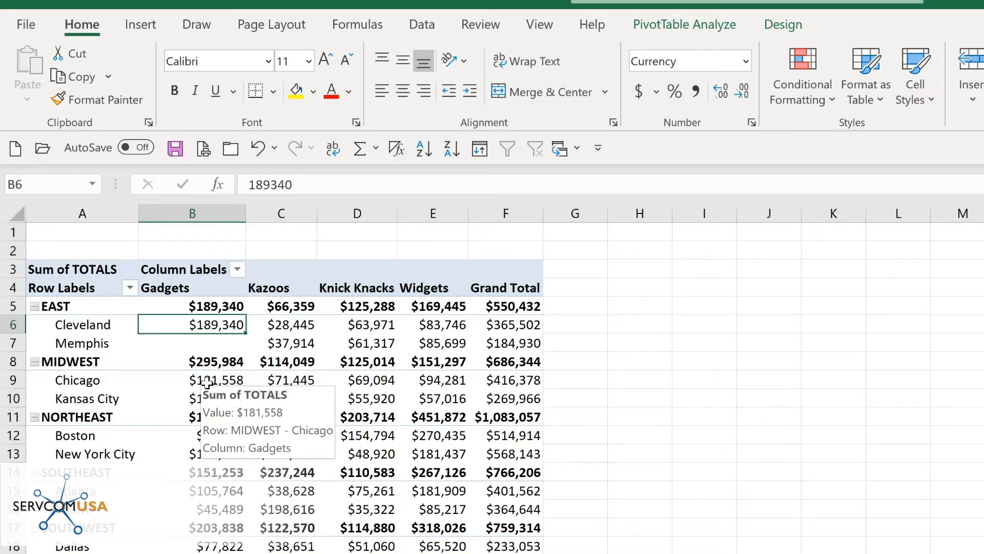
double_click(206, 381)
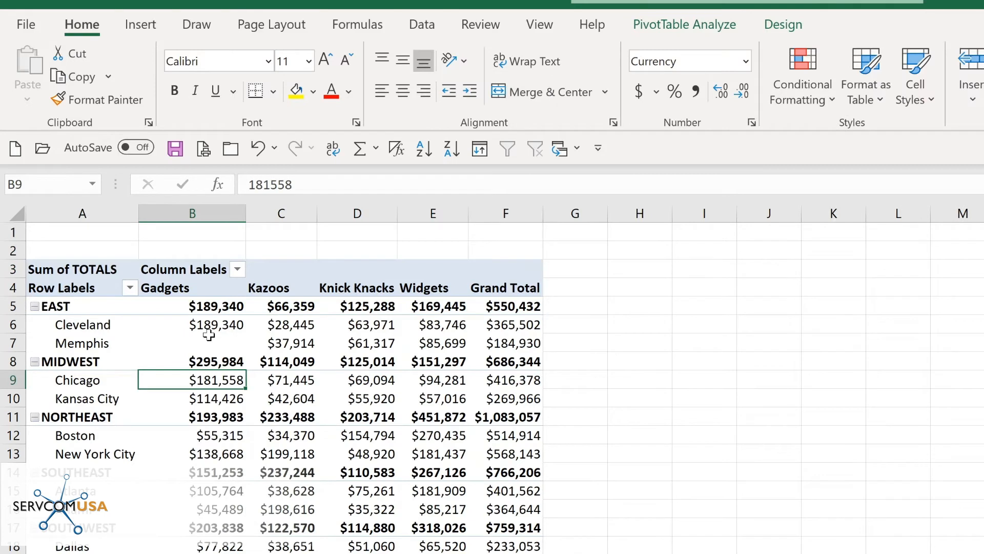
- Return to the PivotTable sheet from the drill-down records
mouse_move(209, 334)
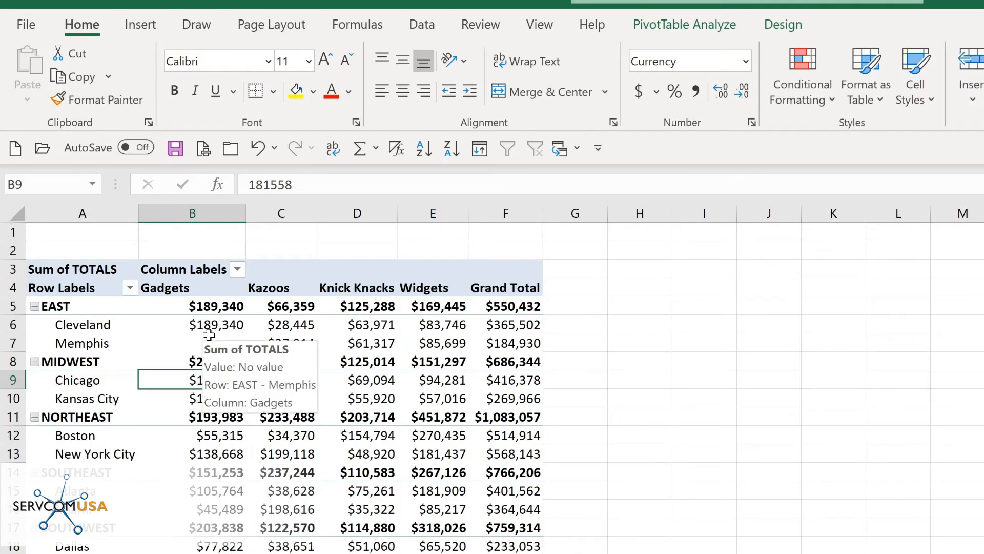
mouse_move(78, 328)
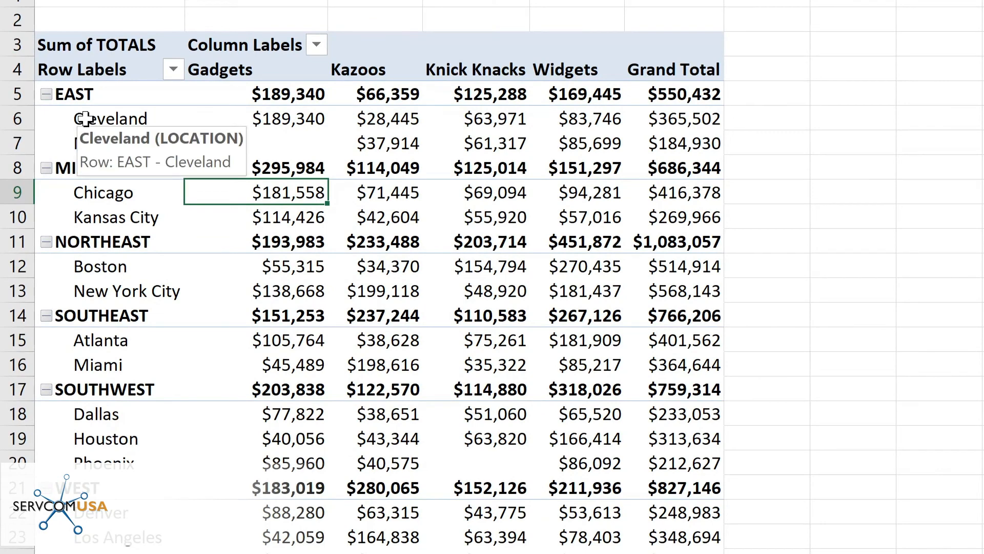
click(46, 95)
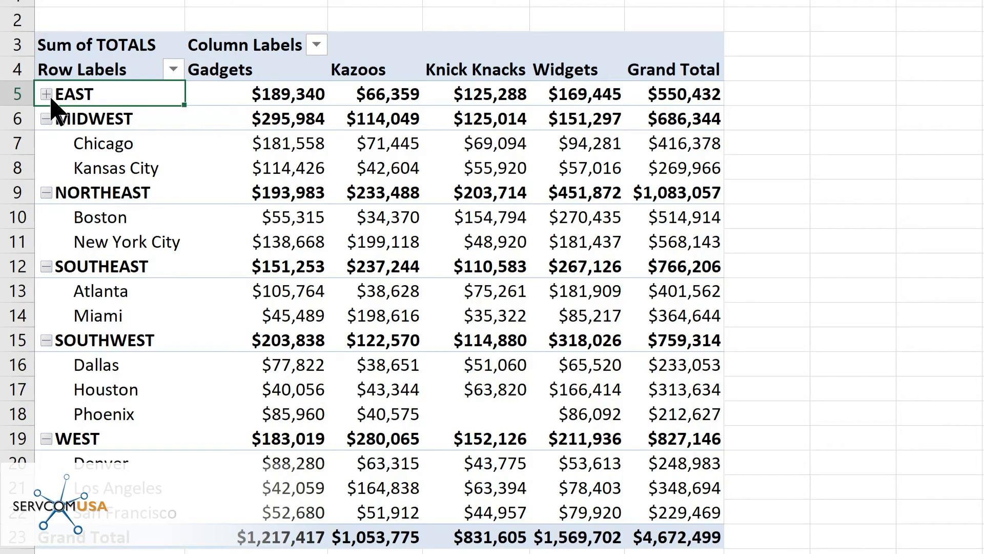
click(47, 95)
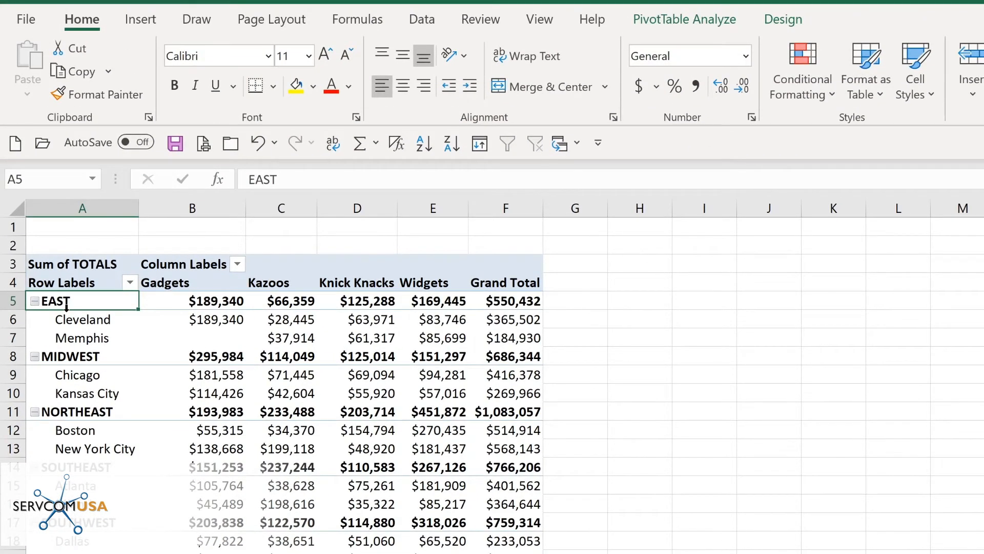
click(663, 21)
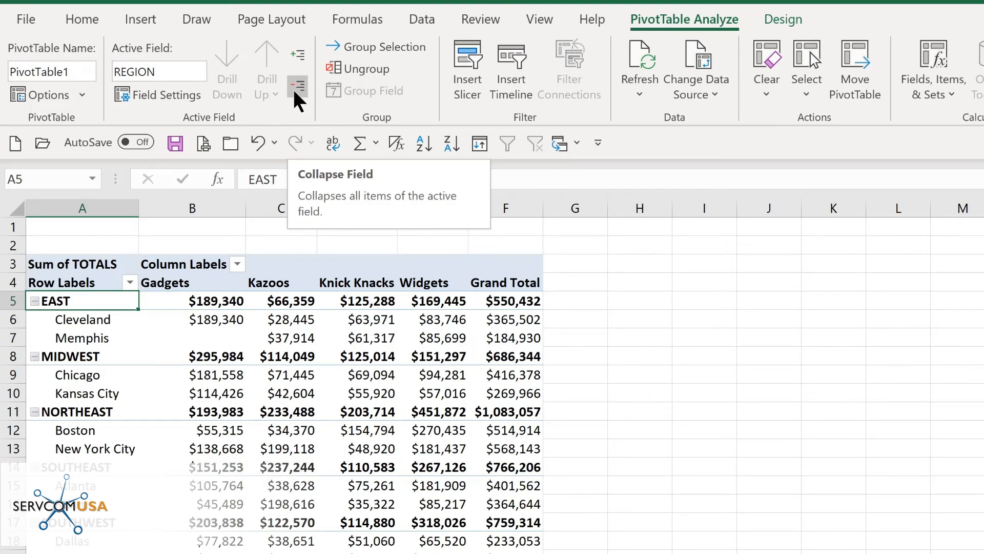
click(296, 98)
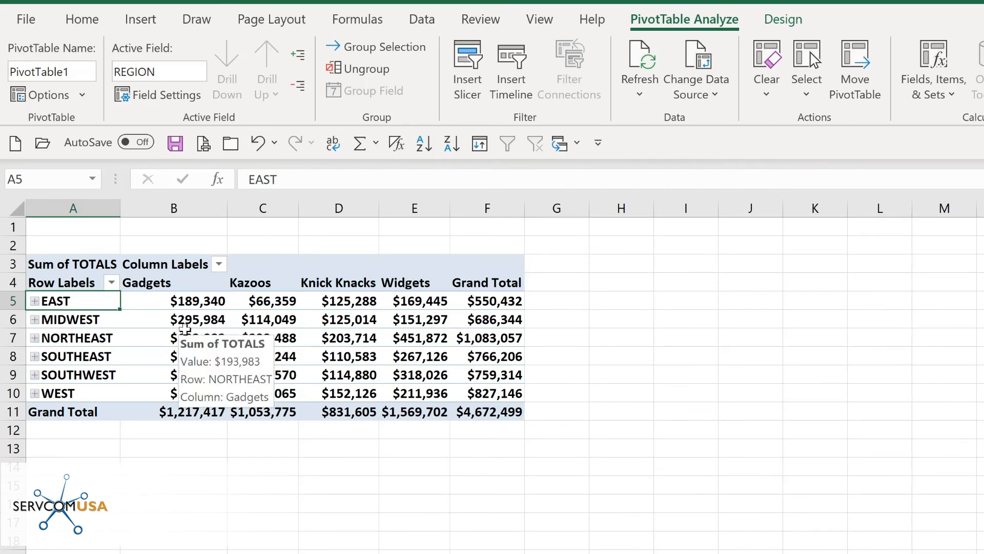
click(300, 52)
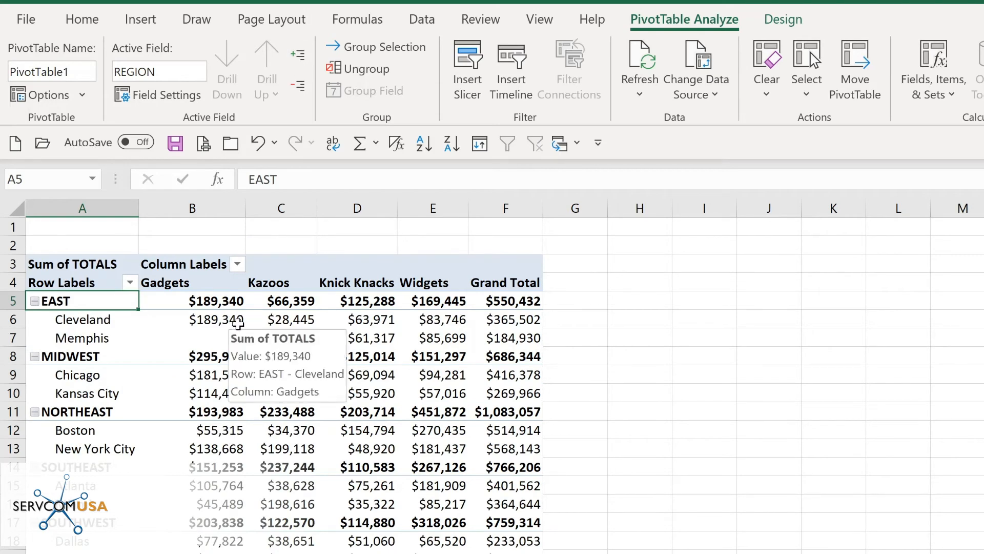
click(788, 21)
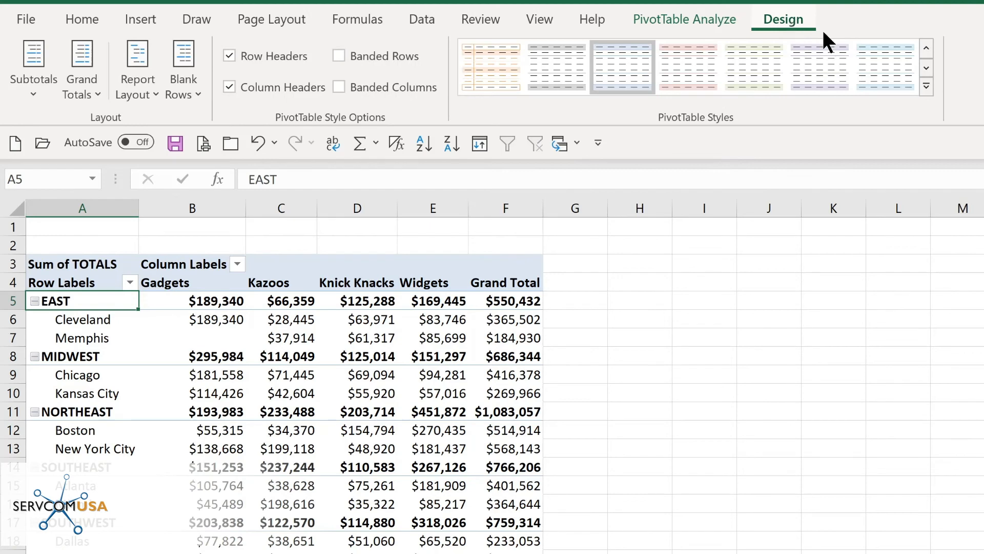
click(927, 87)
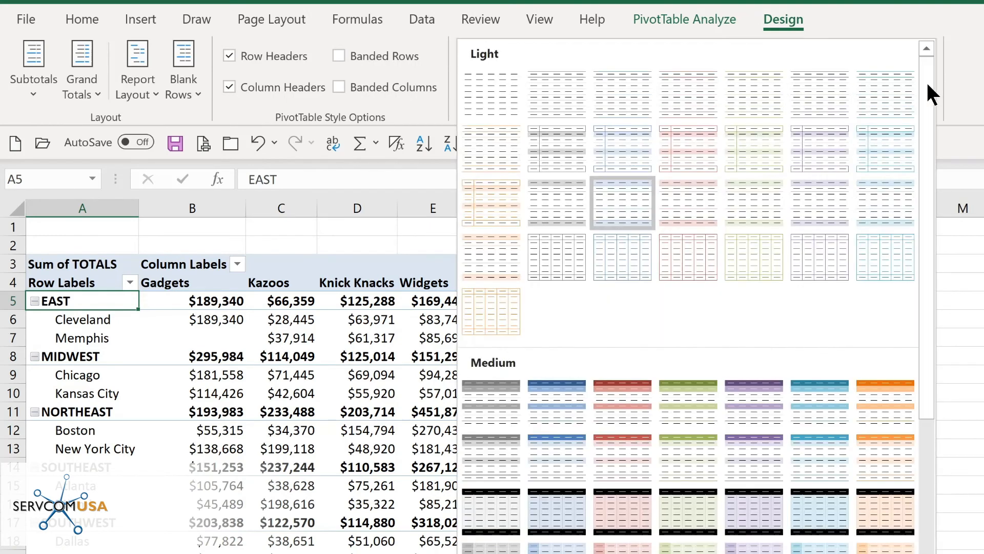
click(538, 413)
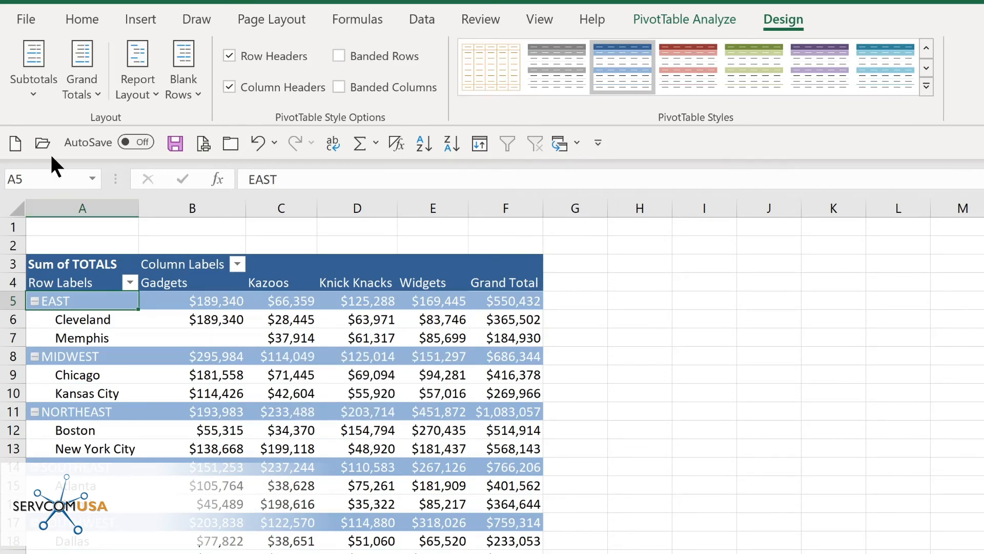
click(38, 97)
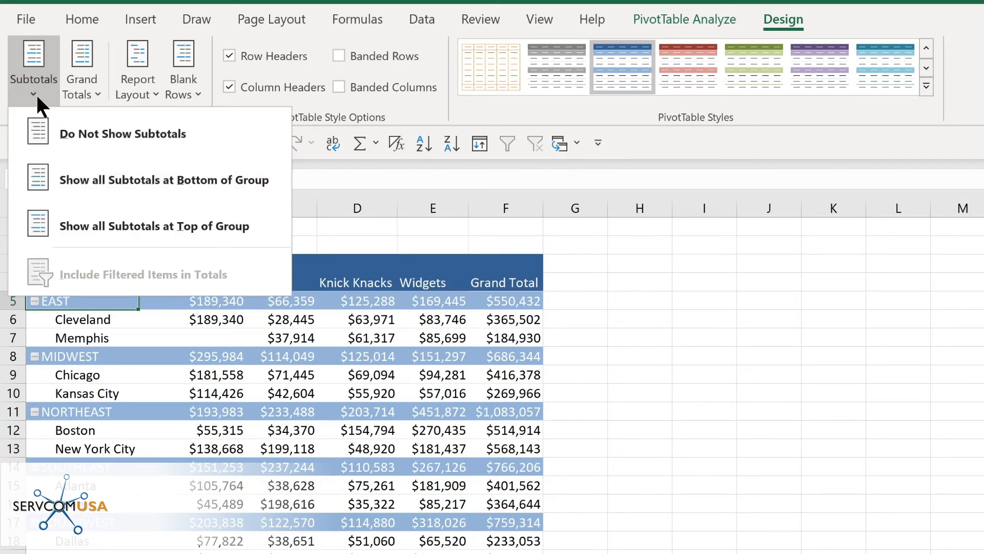
click(95, 186)
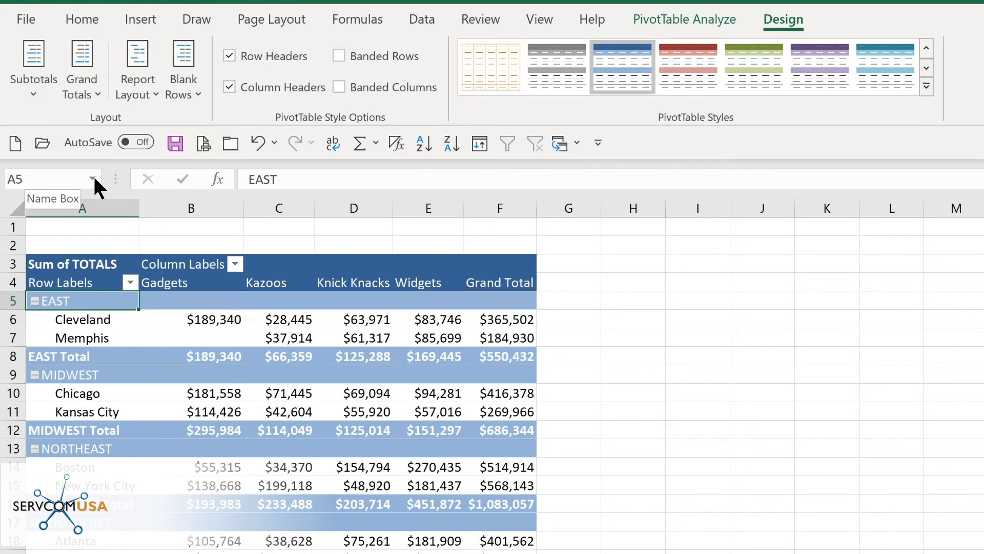
click(82, 88)
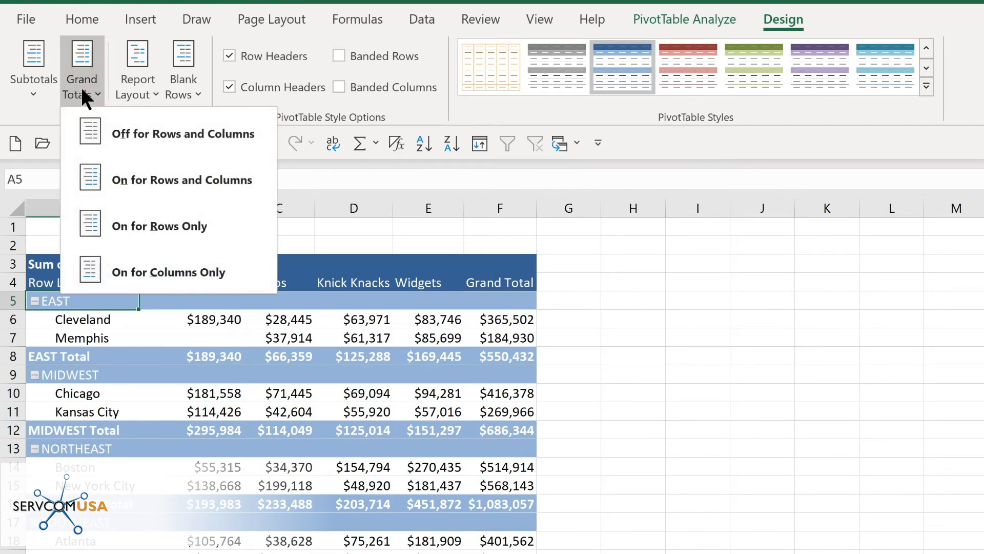
click(151, 91)
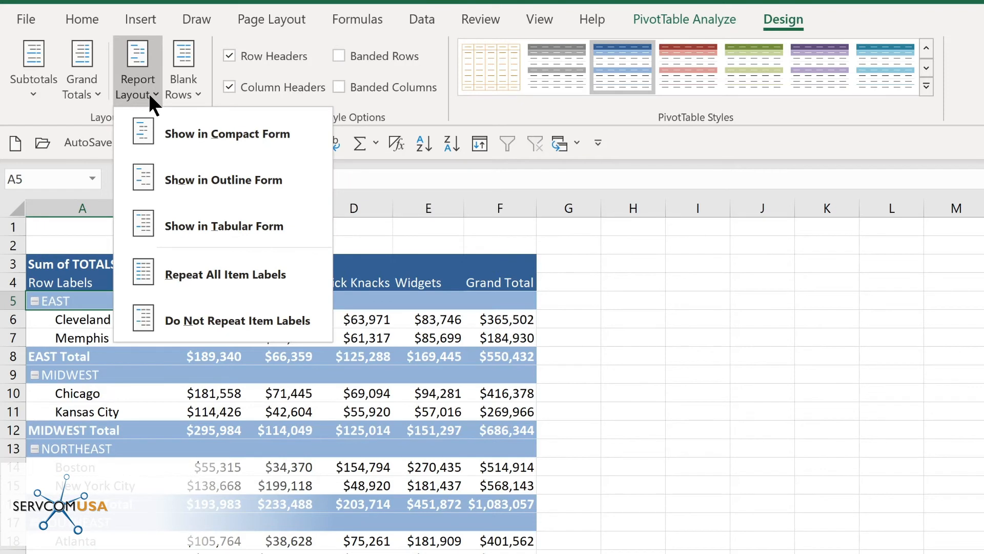
click(149, 92)
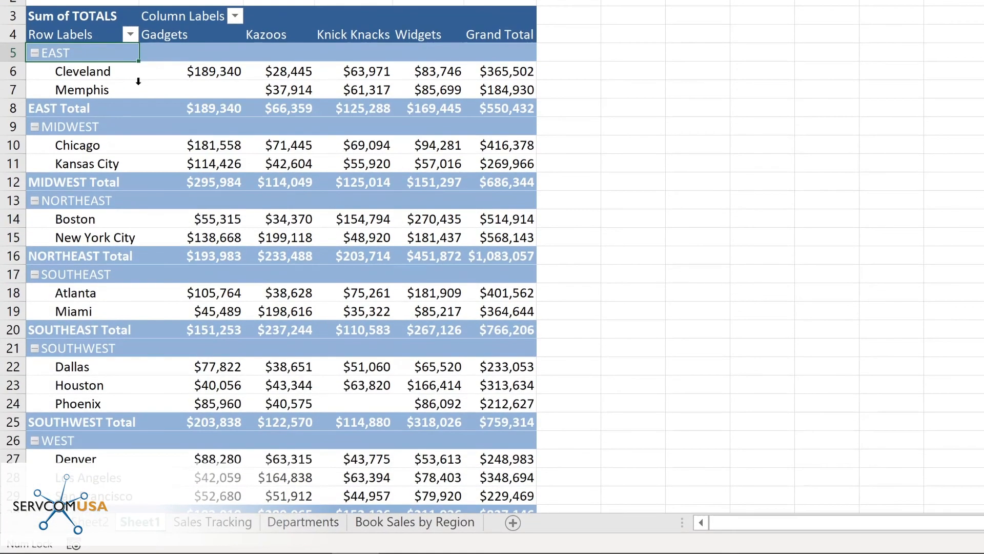
click(131, 33)
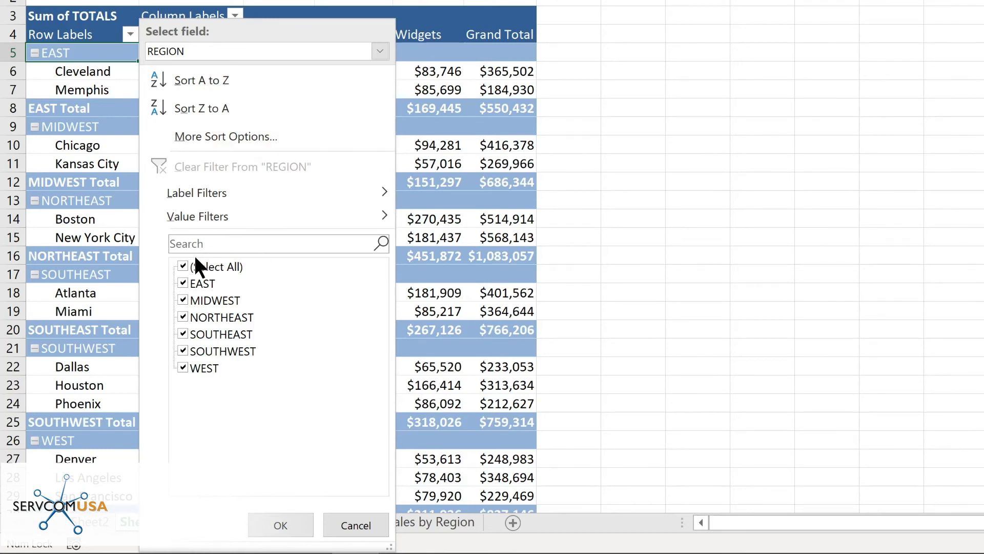
click(183, 266)
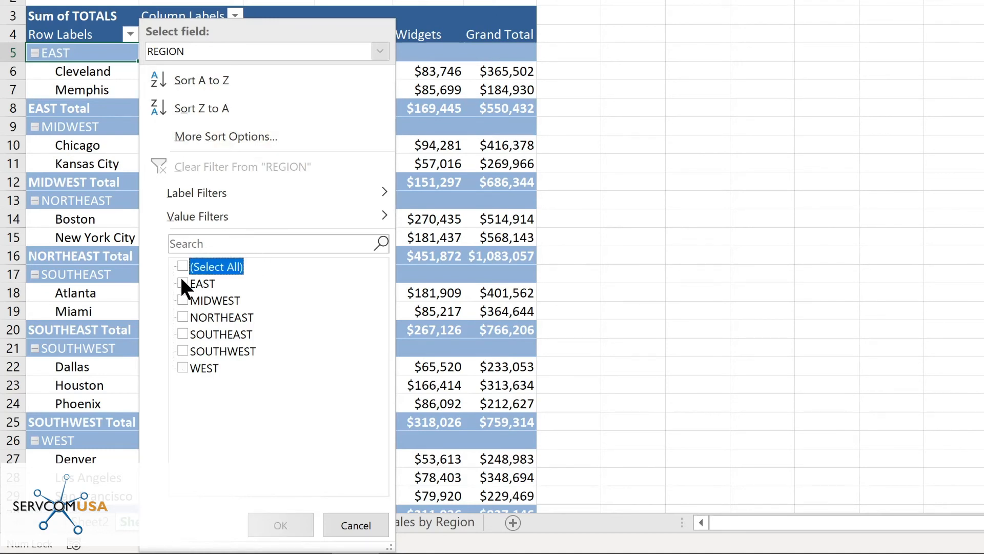
click(183, 282)
click(184, 300)
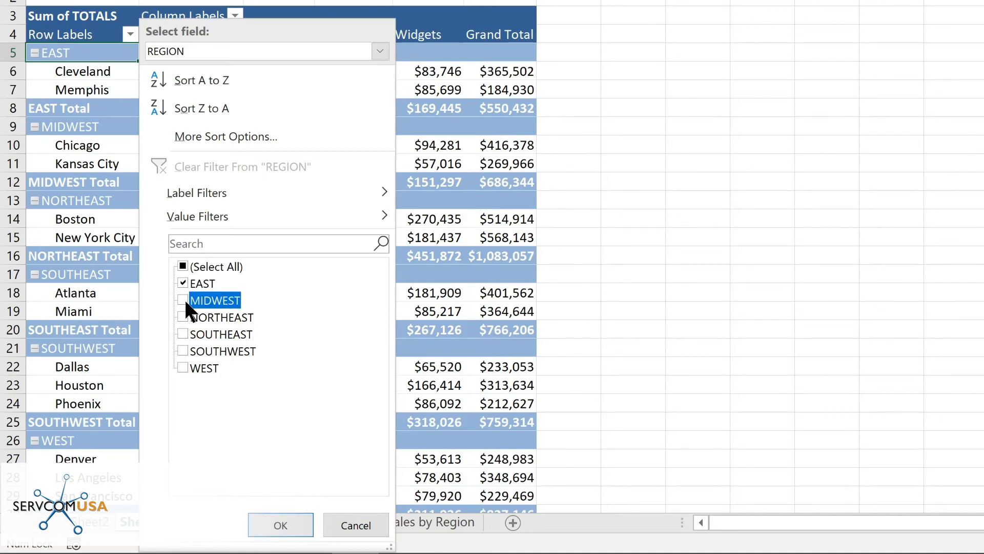
click(182, 314)
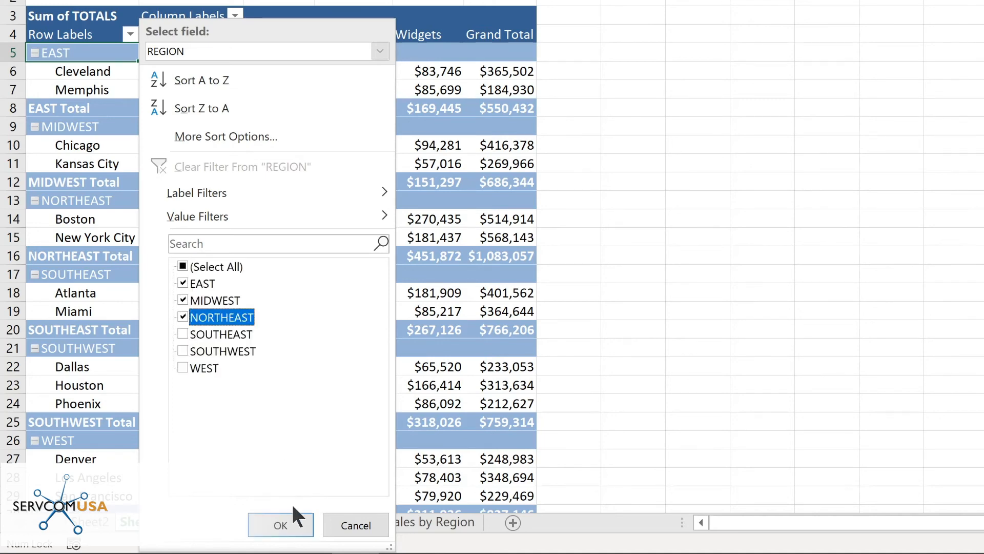
click(286, 522)
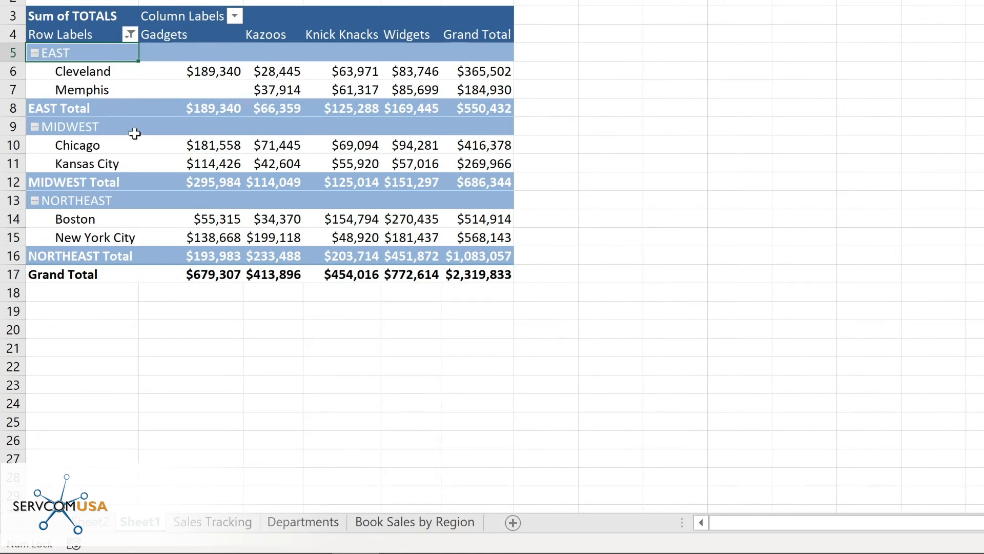
click(235, 16)
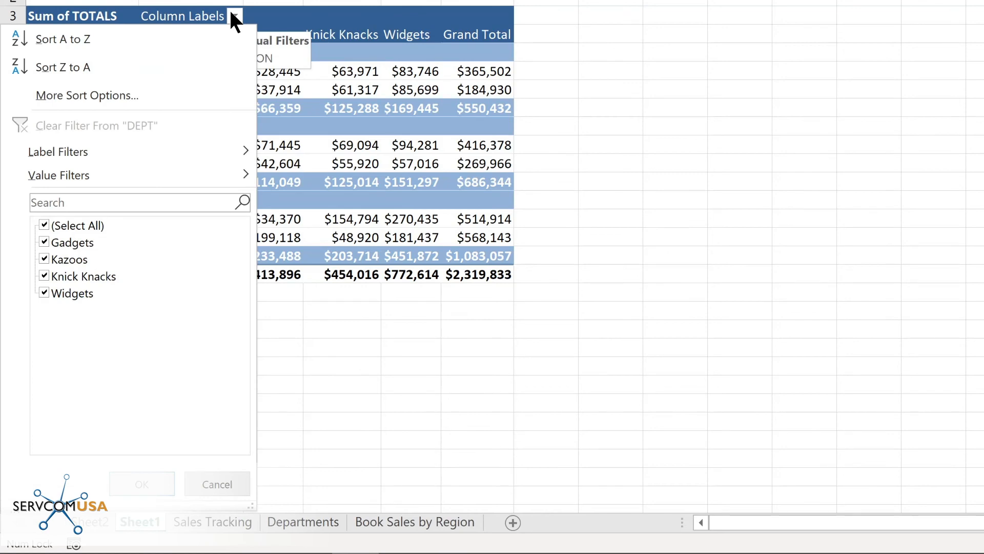
click(130, 34)
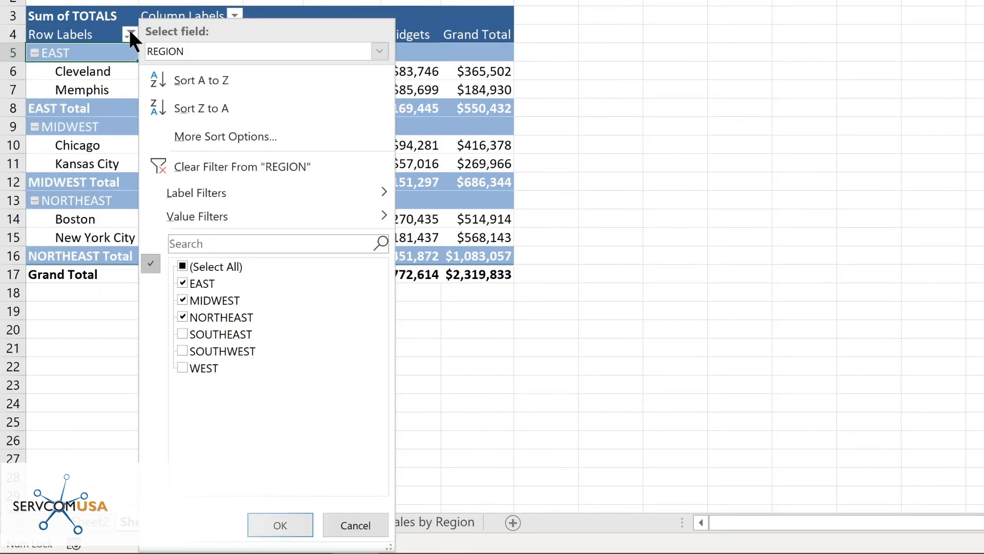
click(192, 161)
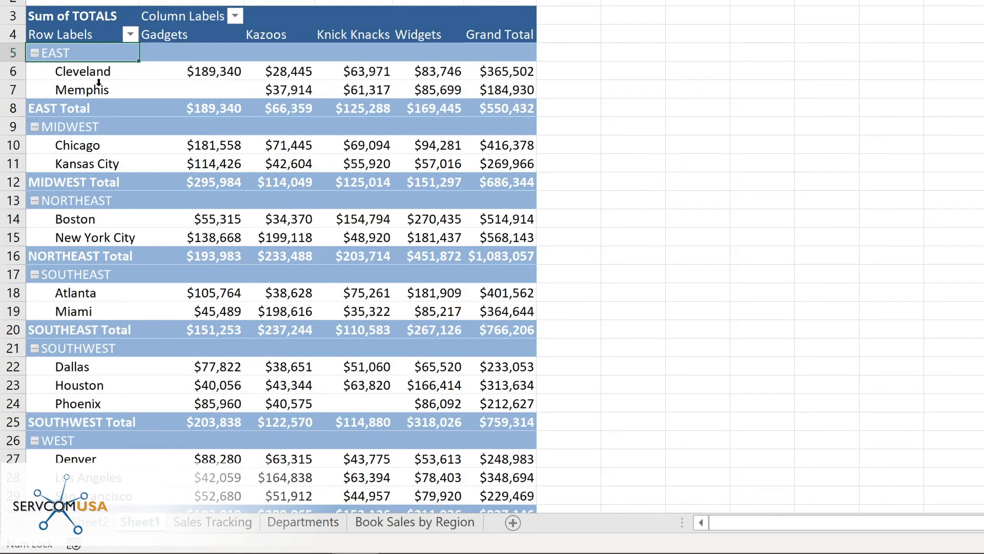
click(191, 72)
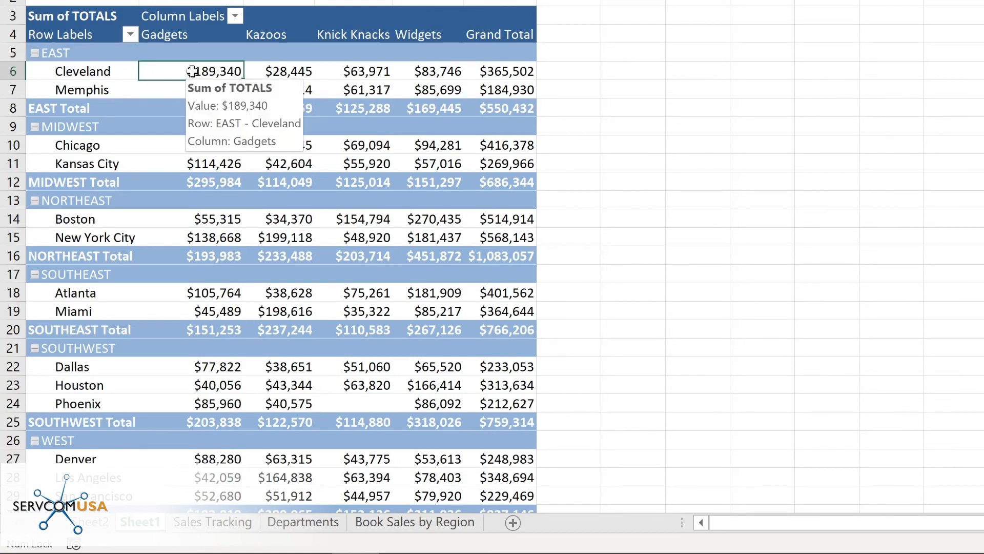
- Sort the locations by Grand Total, smallest to largest
right_click(496, 73)
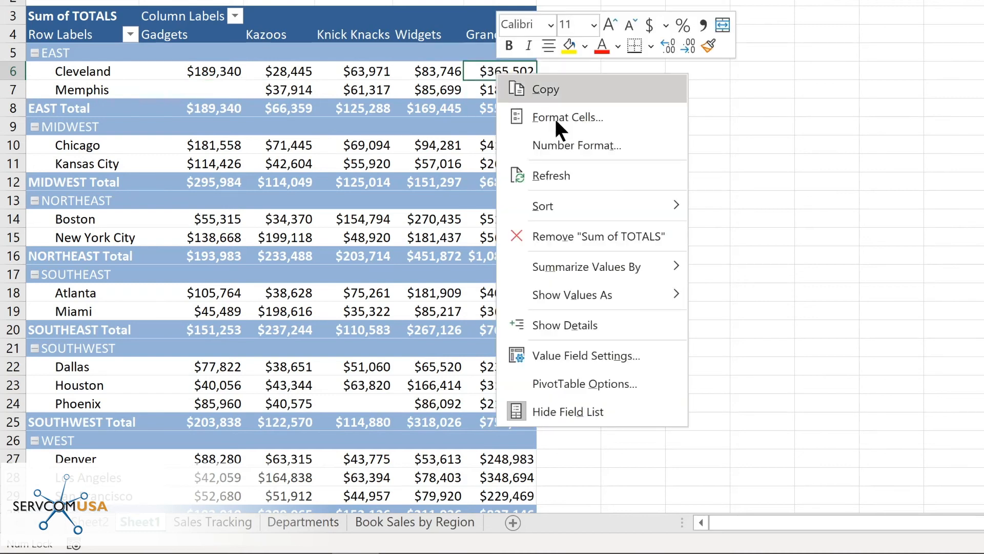
mouse_move(554, 209)
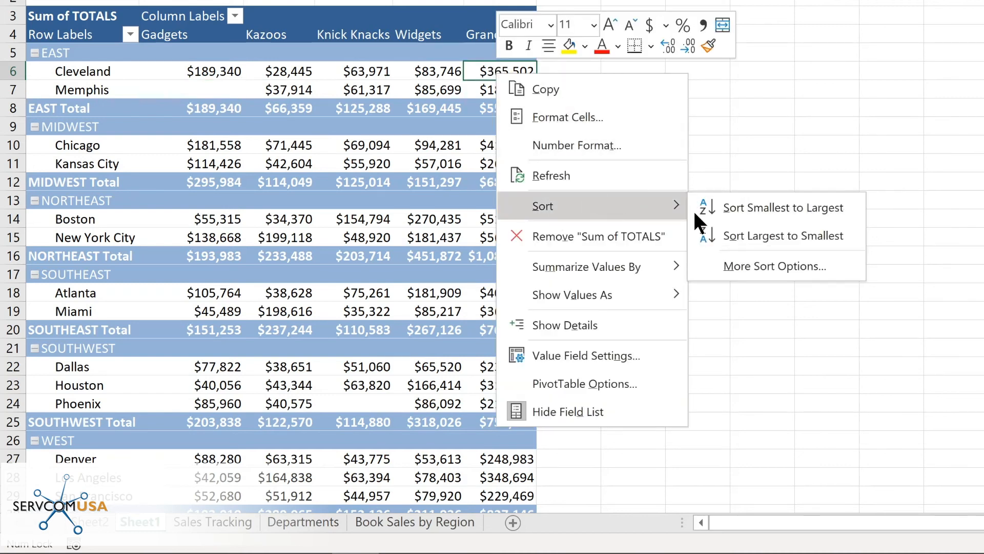
click(745, 204)
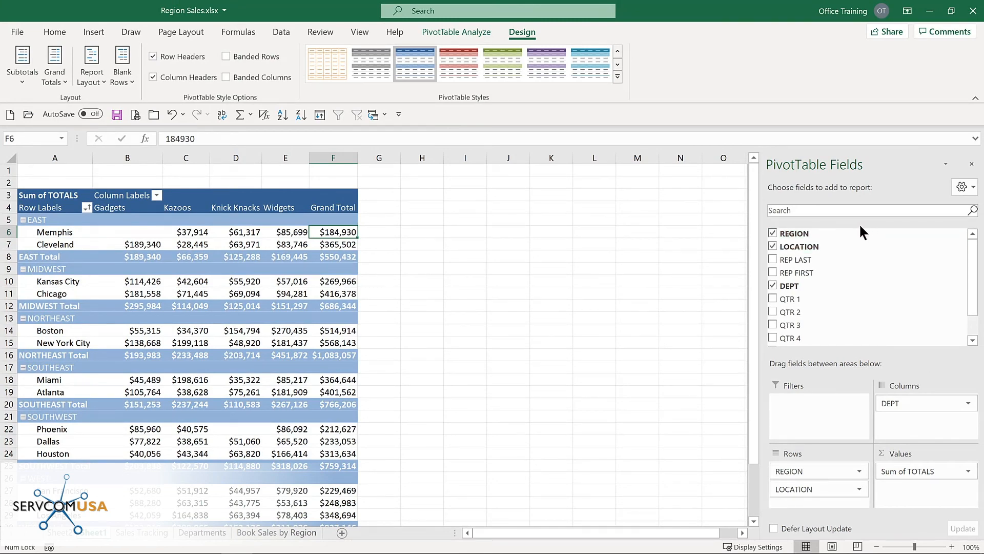
- Move REGION from the rows into Filters and set it to MIDWEST, showing only Kansas City and Chicago
click(772, 234)
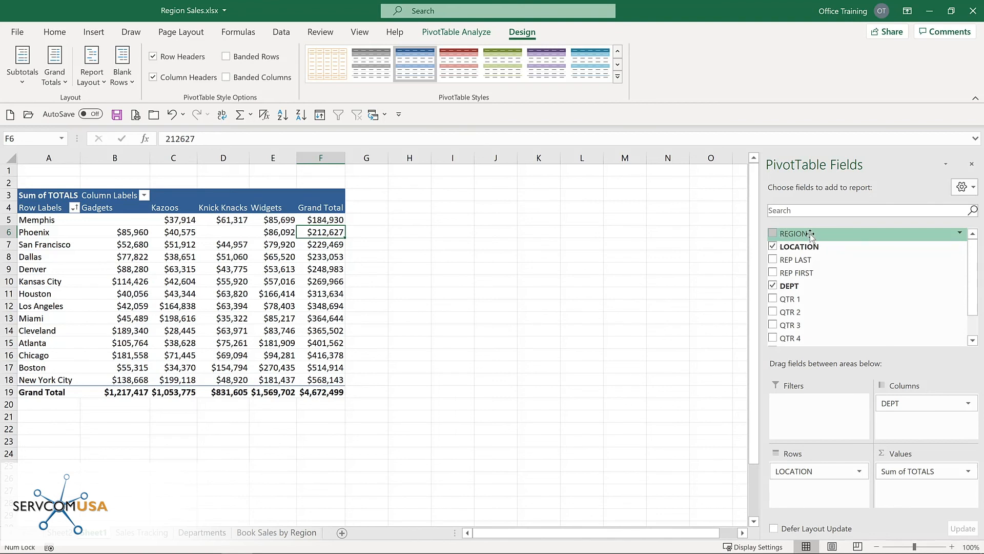
drag(810, 236, 798, 410)
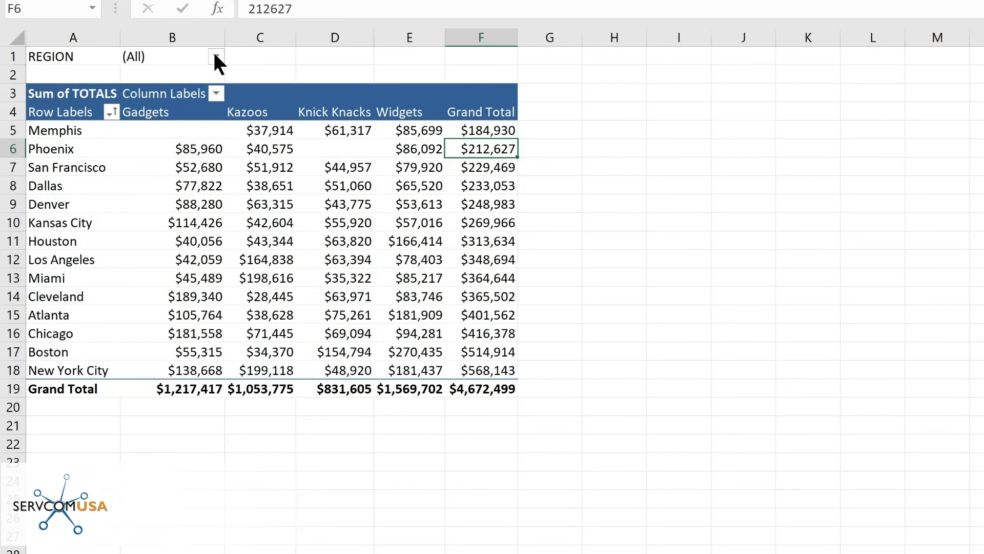
click(216, 57)
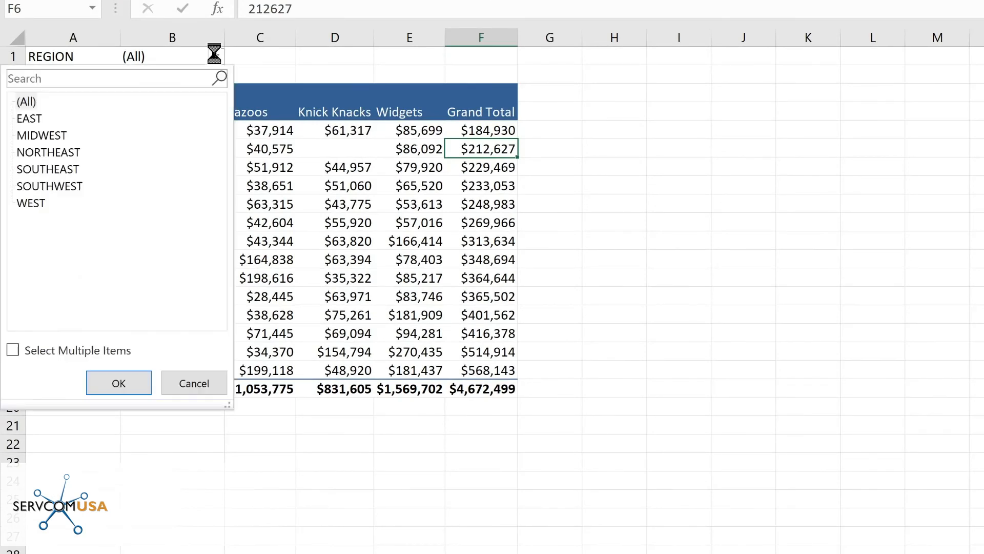
click(54, 135)
click(118, 383)
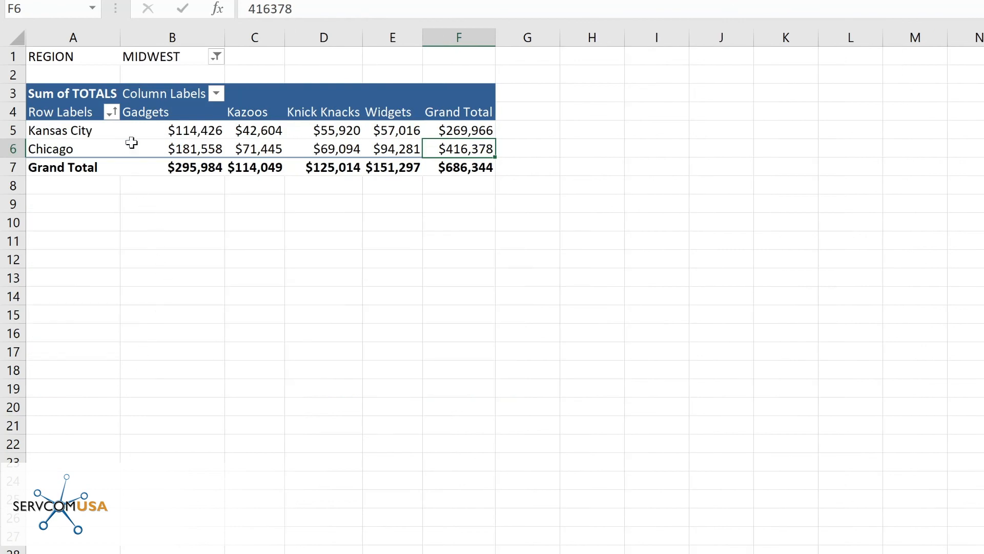
click(216, 57)
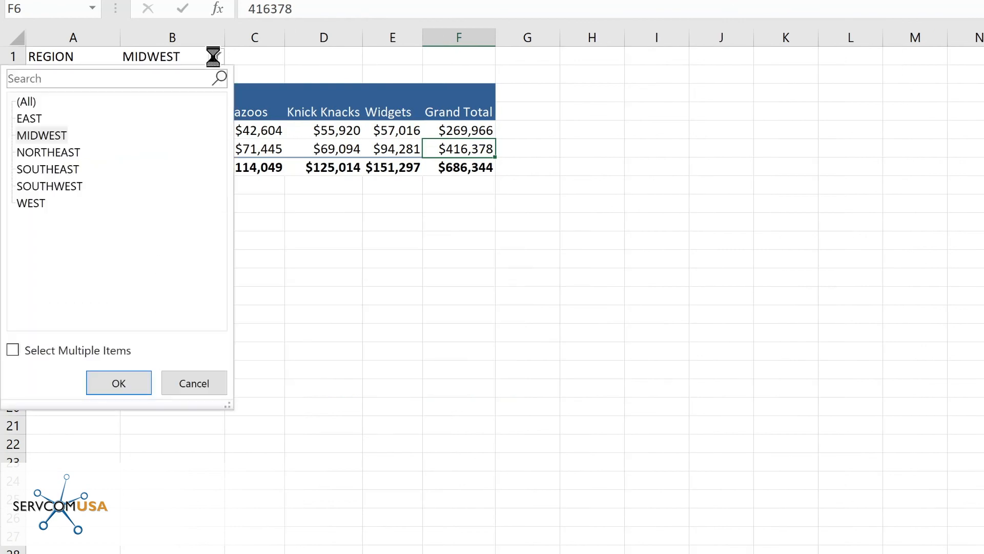
click(35, 98)
click(108, 385)
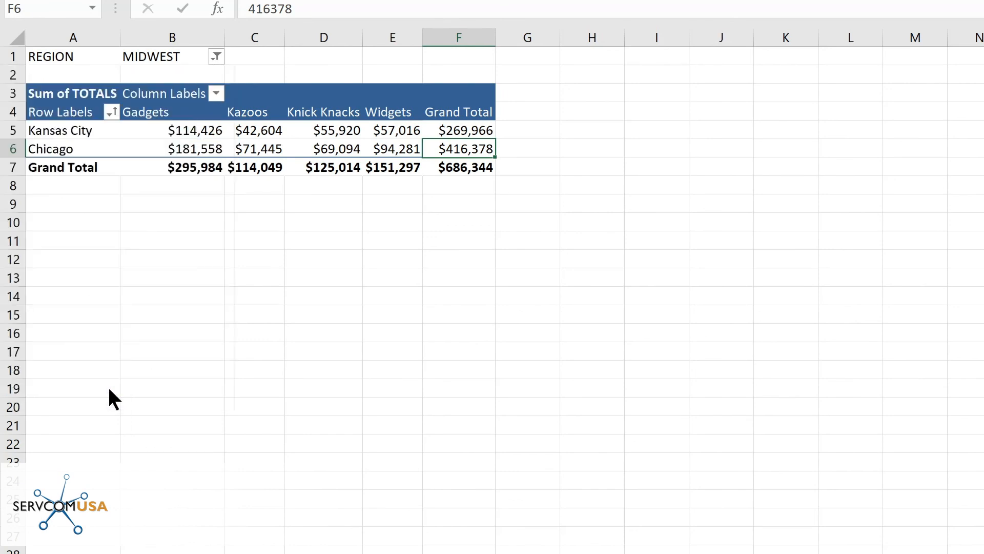